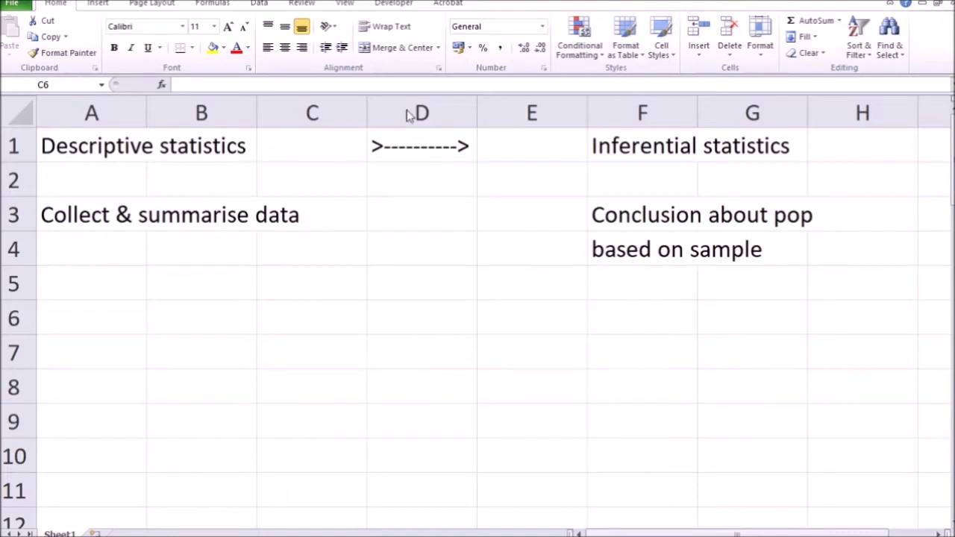
# Highlight the Descriptive statistics heading and its Collect & summarise data note.
pyautogui.click(79, 144)
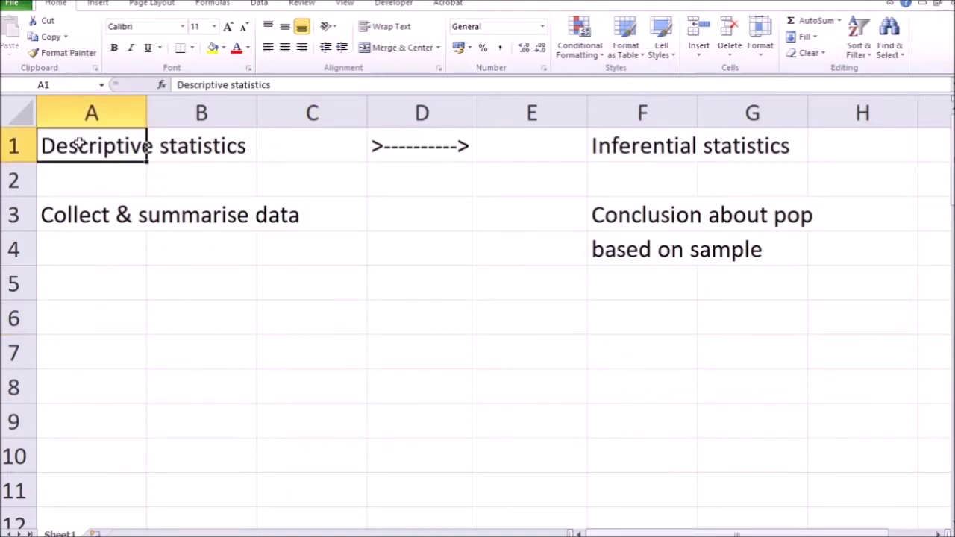
pyautogui.moveTo(86, 141); pyautogui.dragTo(209, 149)
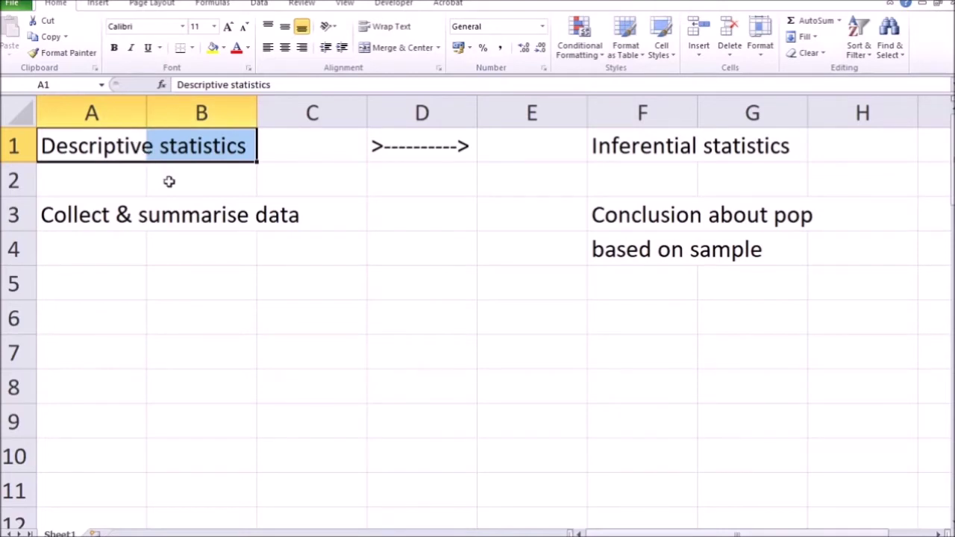
pyautogui.click(75, 216)
pyautogui.click(196, 217)
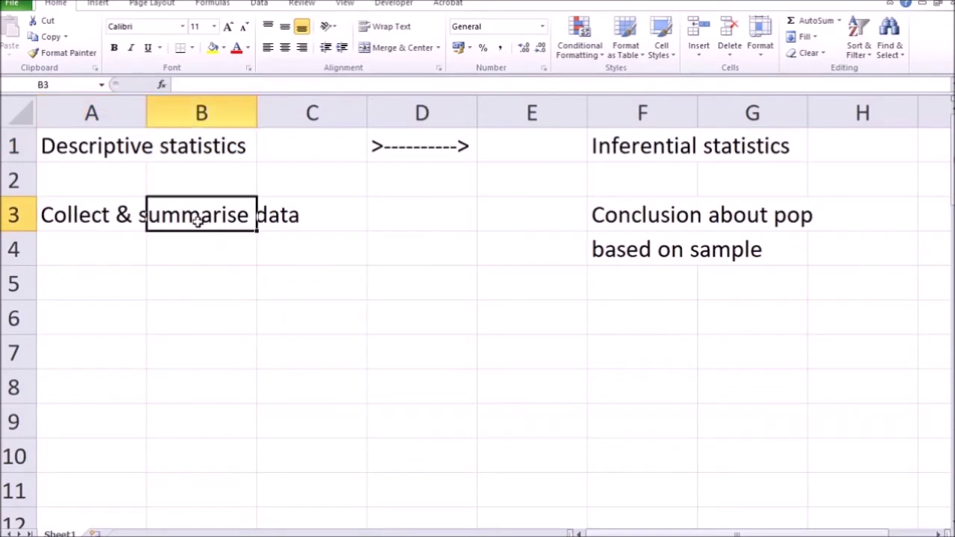
pyautogui.click(97, 151)
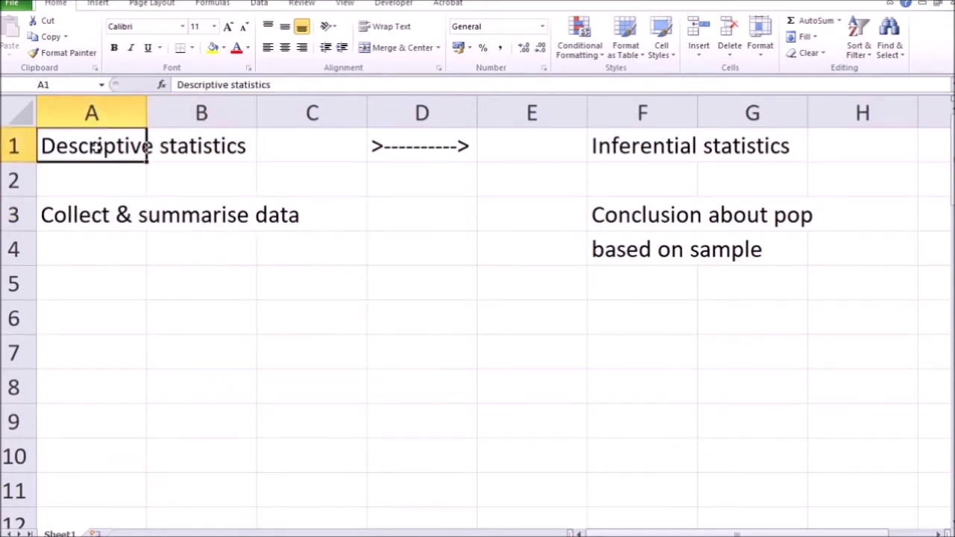
pyautogui.moveTo(84, 216); pyautogui.dragTo(283, 230)
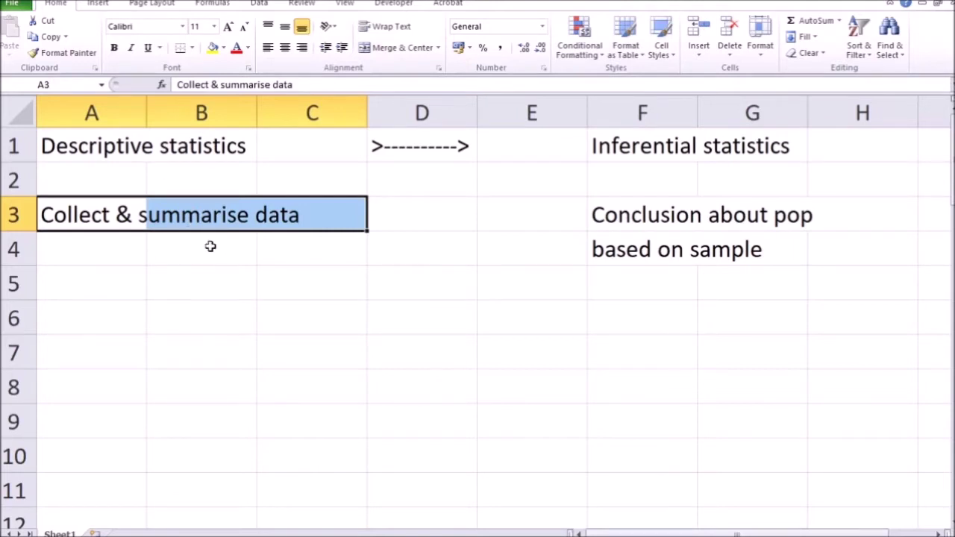
# Highlight the linking arrow, the Inferential statistics heading and its two-line conclusion note.
pyautogui.click(426, 143)
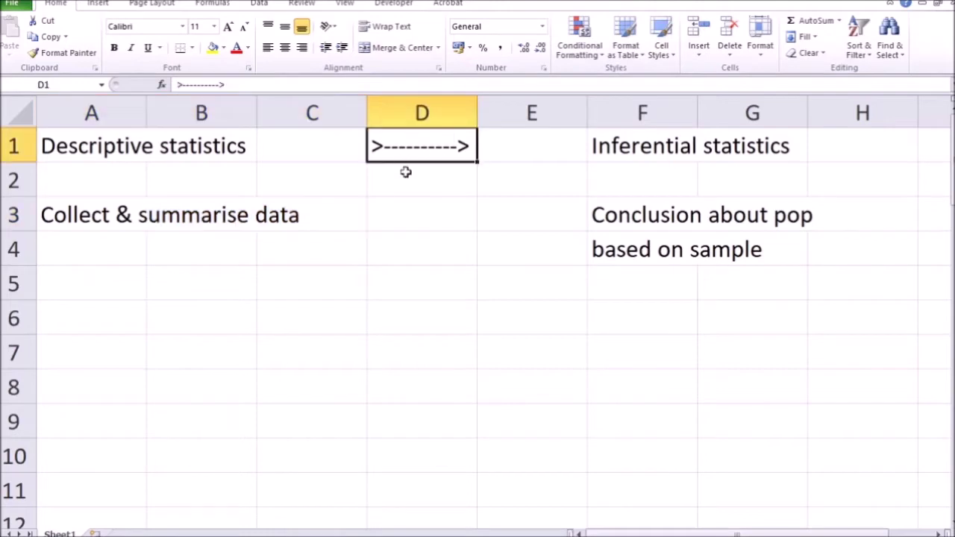
pyautogui.moveTo(637, 146); pyautogui.dragTo(761, 146)
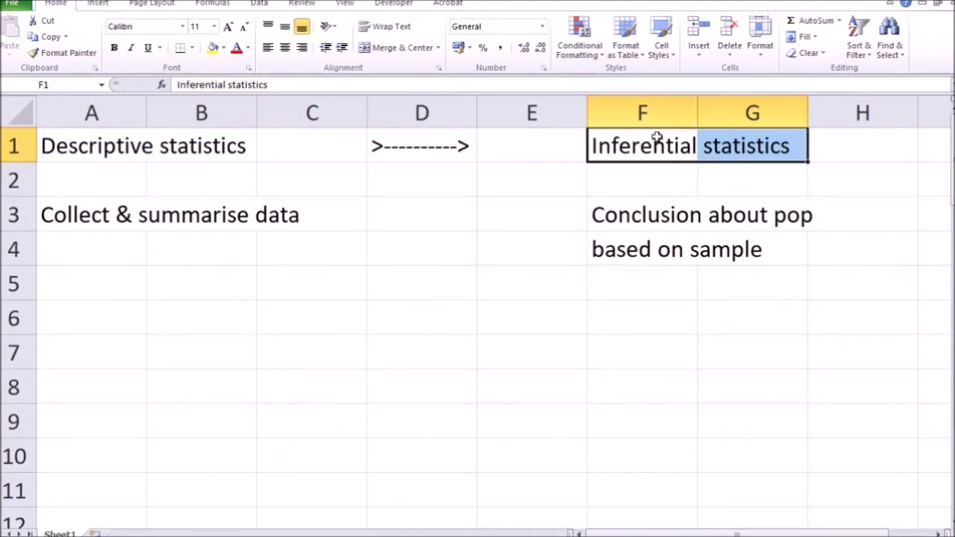
pyautogui.click(646, 215)
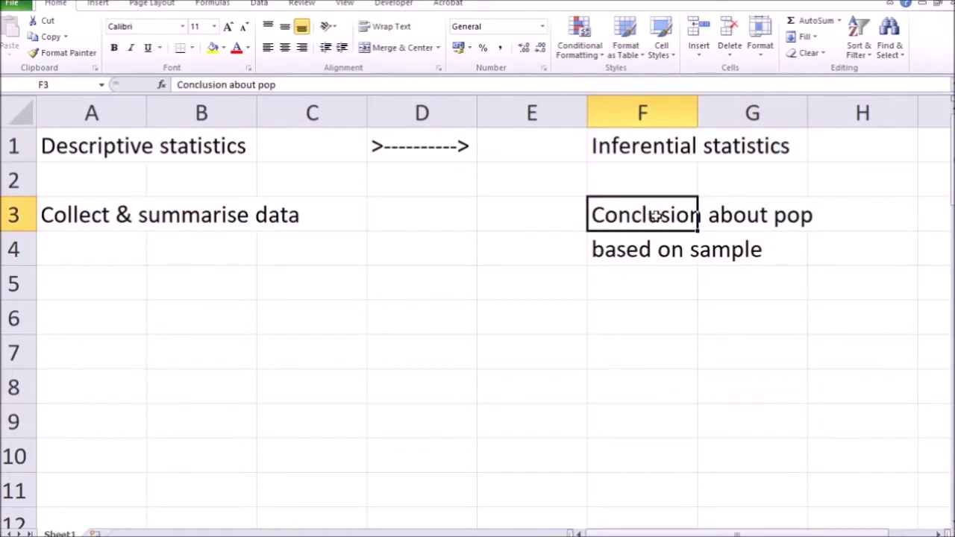
pyautogui.moveTo(99, 219); pyautogui.dragTo(294, 220)
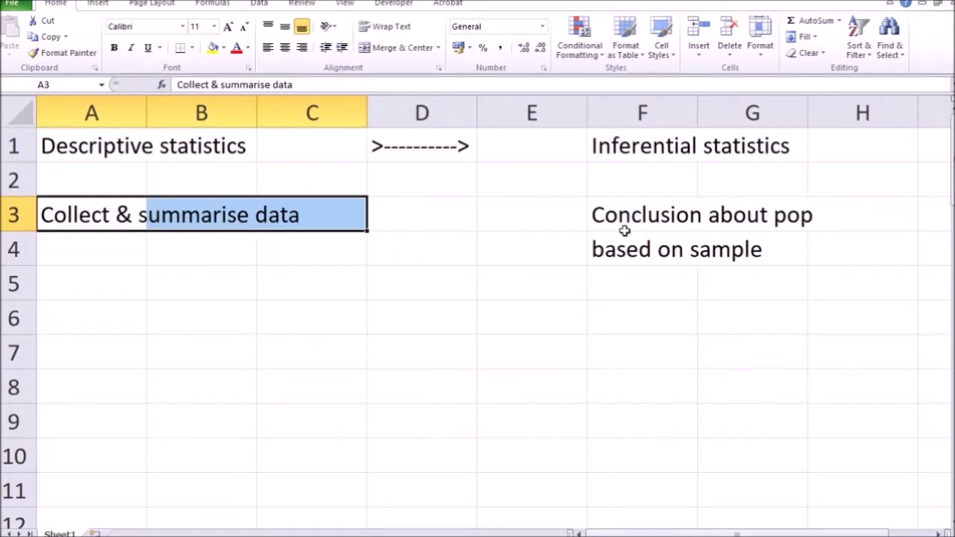
pyautogui.click(643, 216)
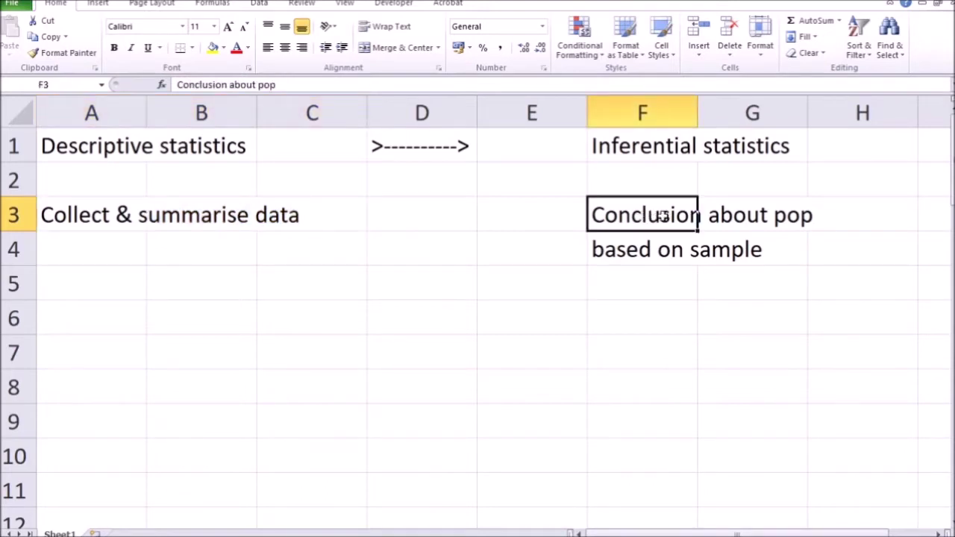
pyautogui.moveTo(662, 215); pyautogui.dragTo(826, 246)
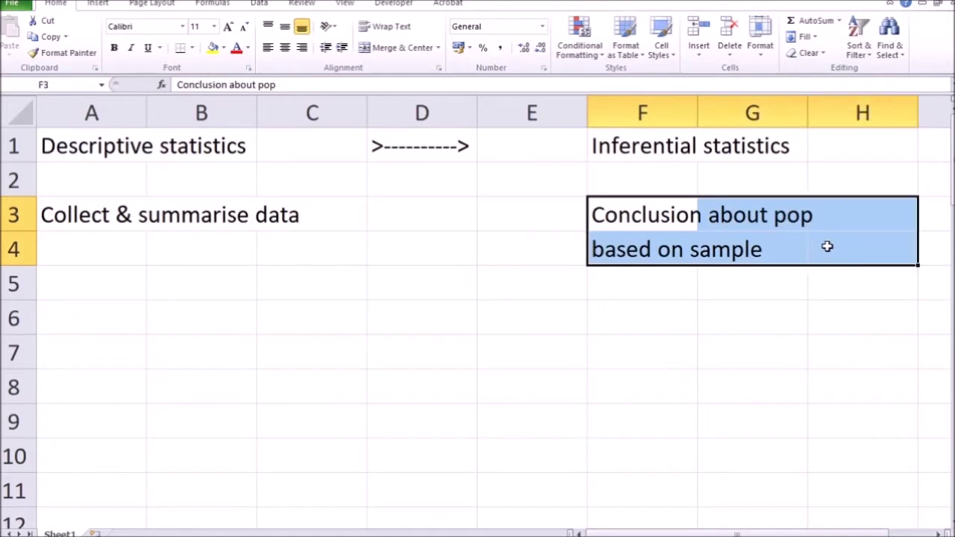
# Highlight the 'Conclusion about pop' and 'based on sample' lines in turn.
pyautogui.click(662, 214)
pyautogui.click(799, 224)
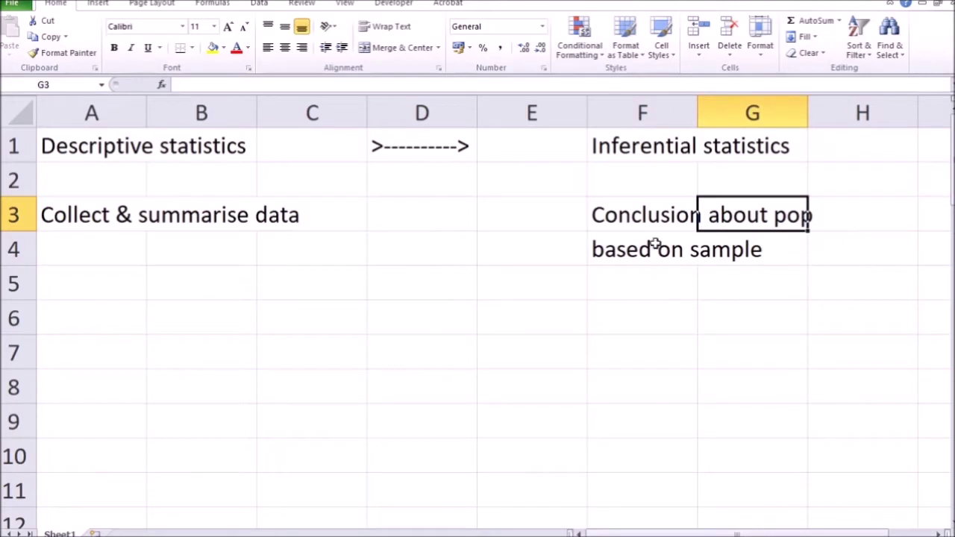
pyautogui.moveTo(641, 247); pyautogui.dragTo(735, 253)
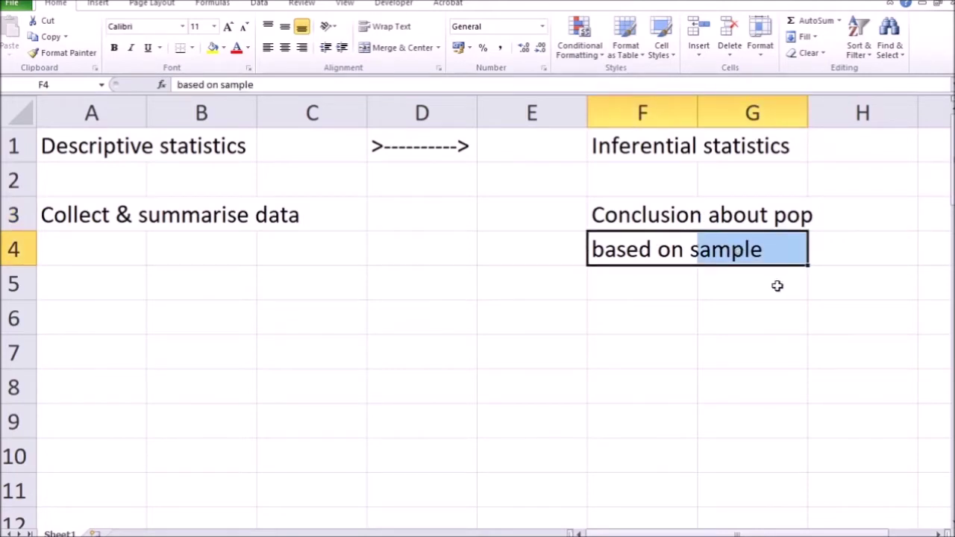
pyautogui.moveTo(641, 215); pyautogui.dragTo(880, 223)
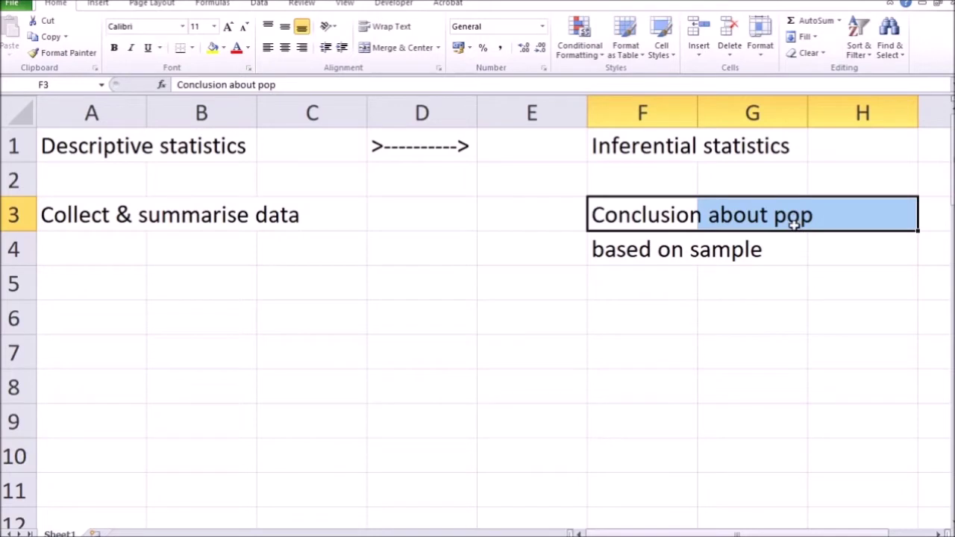
pyautogui.moveTo(672, 250); pyautogui.dragTo(751, 273)
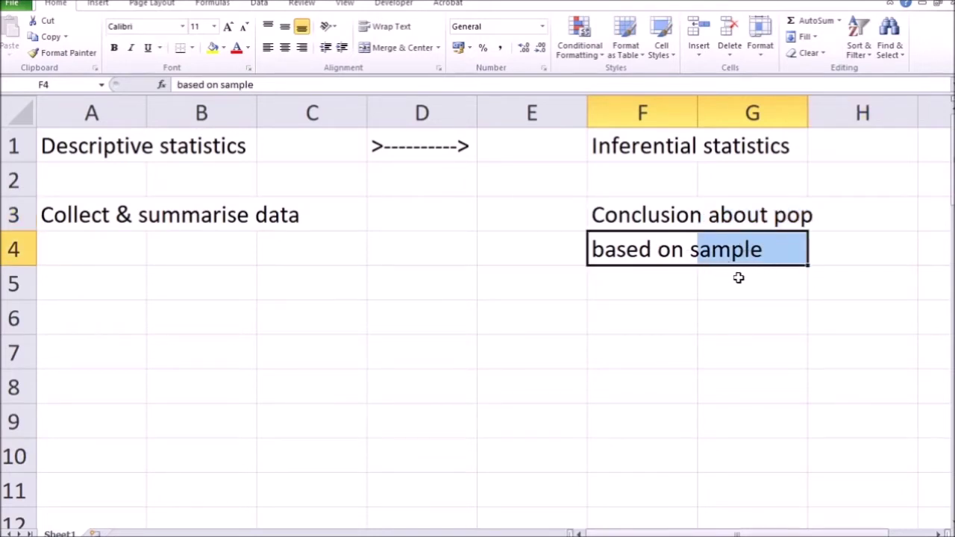
# Scroll down and highlight the 'Info is imcomplete' note and the wire strength example.
pyautogui.scroll(-4, 746, 275)
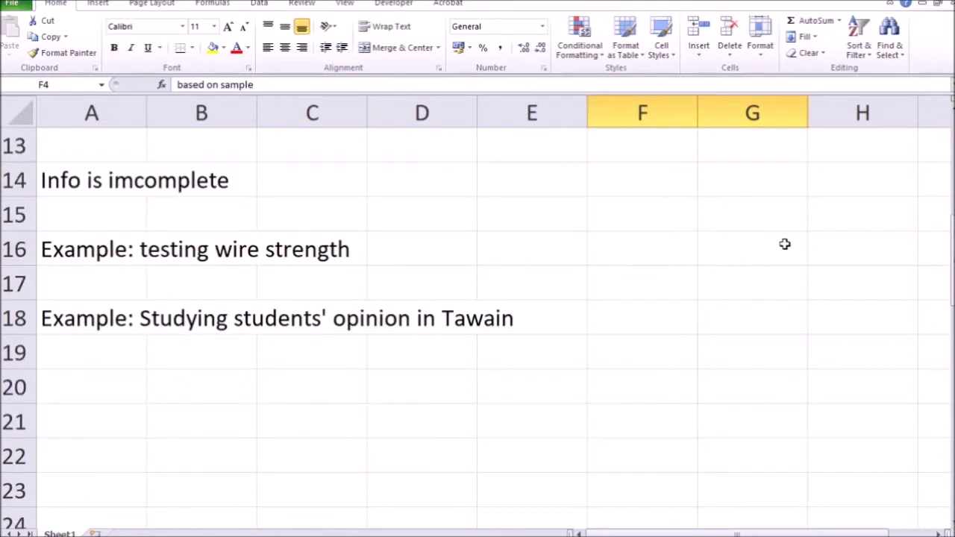
pyautogui.moveTo(74, 176); pyautogui.dragTo(237, 179)
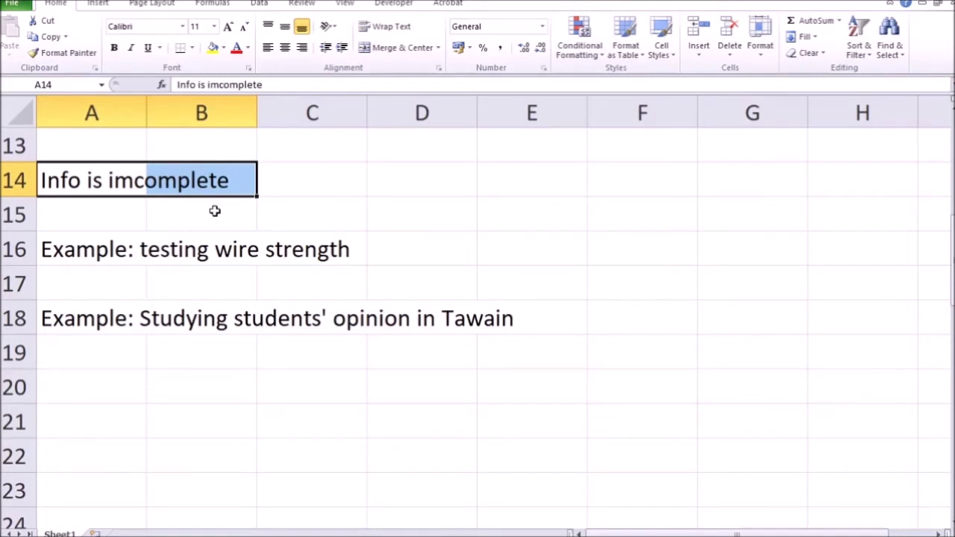
pyautogui.click(89, 252)
pyautogui.moveTo(89, 251); pyautogui.dragTo(401, 262)
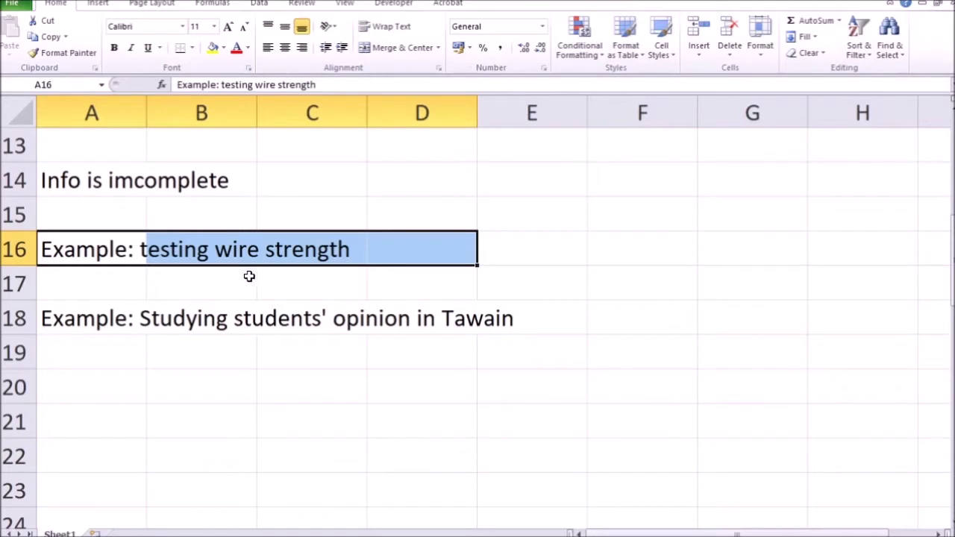
pyautogui.click(298, 249)
pyautogui.click(232, 256)
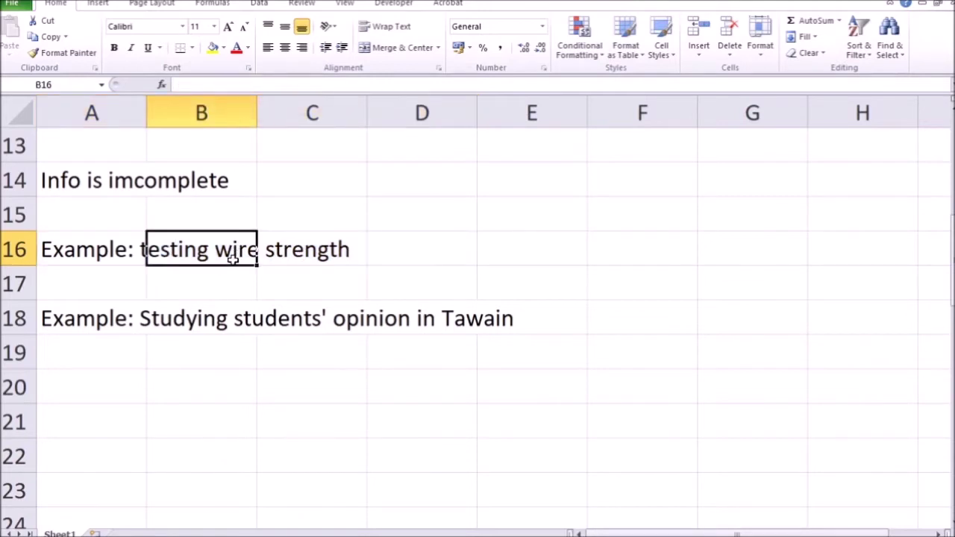
pyautogui.moveTo(272, 248); pyautogui.dragTo(403, 260)
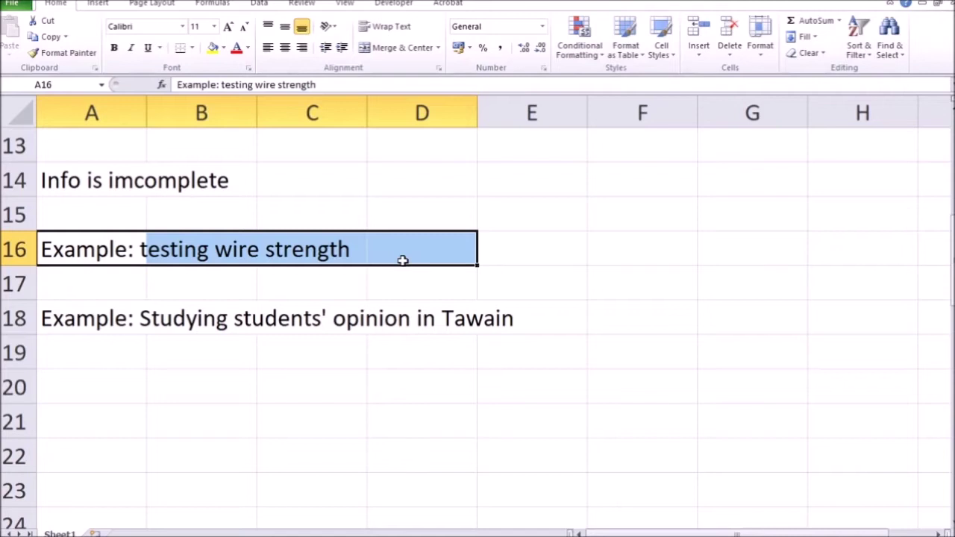
pyautogui.moveTo(97, 250); pyautogui.dragTo(391, 256)
pyautogui.moveTo(106, 258); pyautogui.dragTo(383, 234)
pyautogui.moveTo(70, 247); pyautogui.dragTo(393, 238)
# Highlight the students' opinion example in row 18, both examples together, then the 'Info is imcomplete' note.
pyautogui.moveTo(77, 324); pyautogui.dragTo(551, 327)
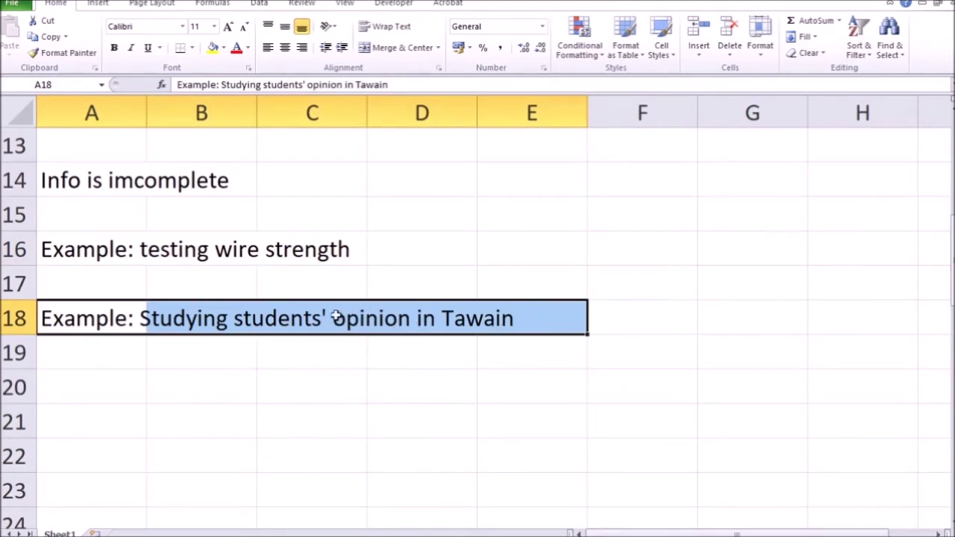
pyautogui.moveTo(104, 323); pyautogui.dragTo(557, 325)
pyautogui.moveTo(91, 315); pyautogui.dragTo(543, 325)
pyautogui.moveTo(547, 317); pyautogui.dragTo(60, 317)
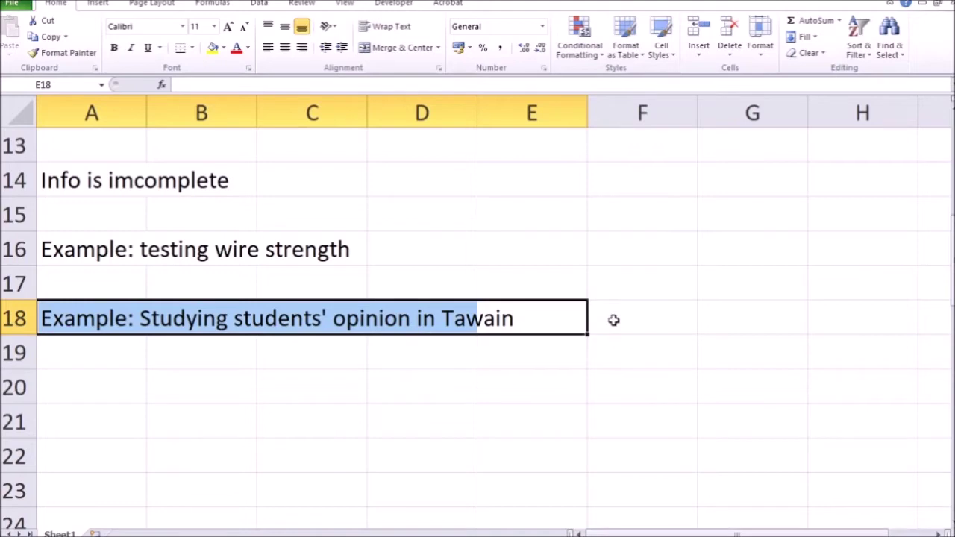
pyautogui.moveTo(82, 249); pyautogui.dragTo(560, 325)
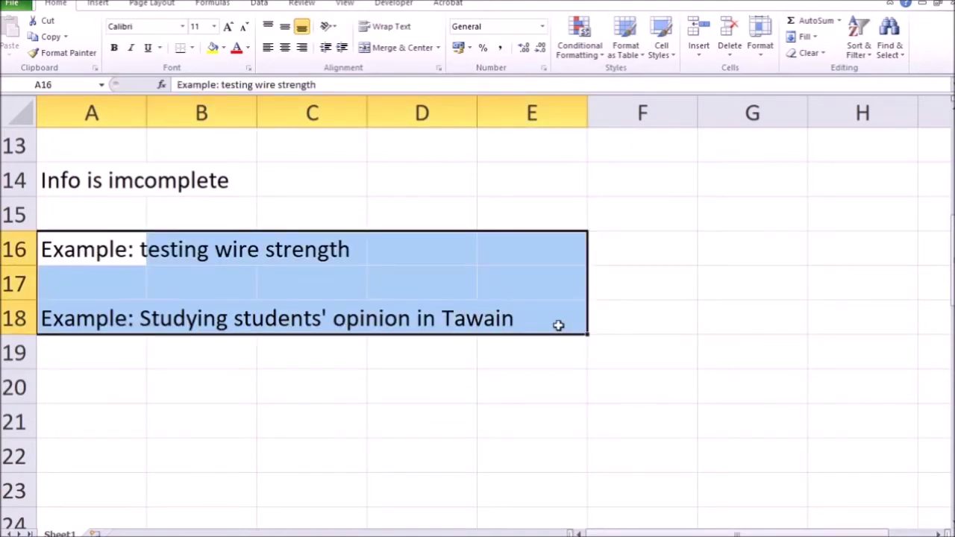
pyautogui.click(90, 180)
pyautogui.moveTo(200, 183); pyautogui.dragTo(101, 181)
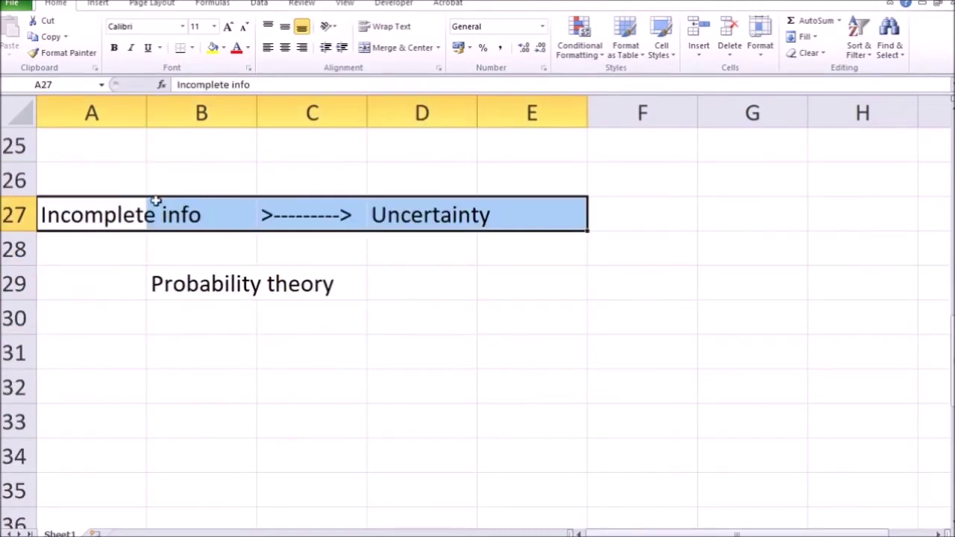
pyautogui.moveTo(75, 214); pyautogui.dragTo(507, 208)
pyautogui.click(337, 216)
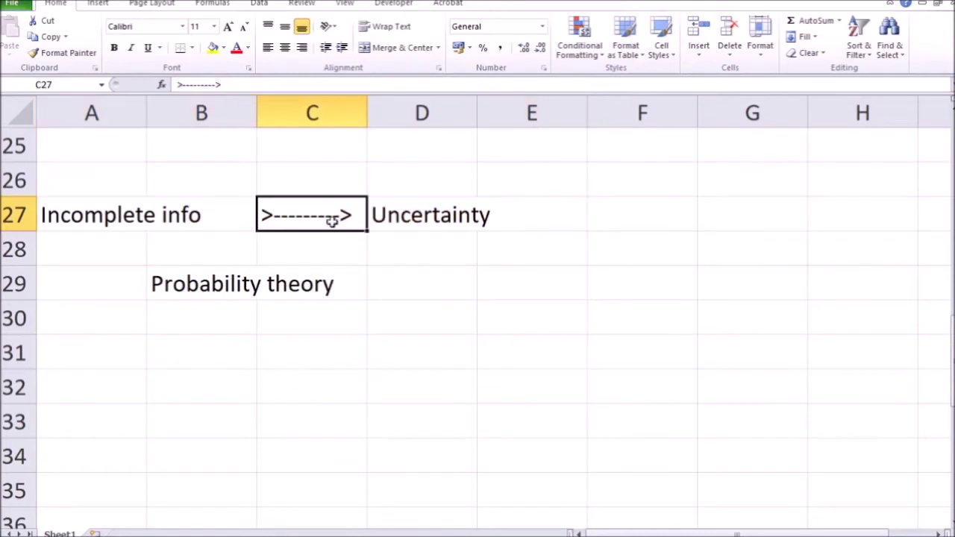
pyautogui.click(420, 215)
pyautogui.click(540, 221)
pyautogui.moveTo(418, 218); pyautogui.dragTo(531, 231)
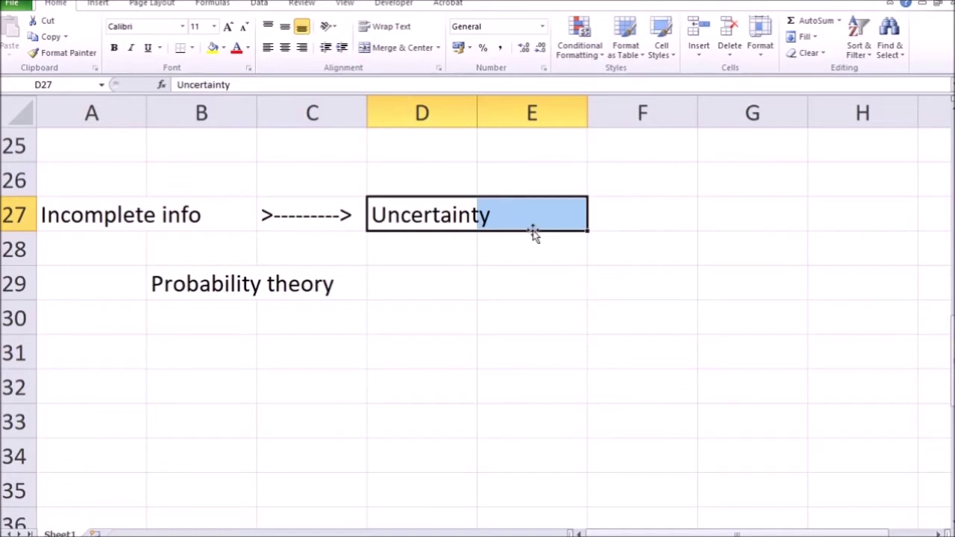
pyautogui.moveTo(470, 215); pyautogui.dragTo(530, 218)
pyautogui.moveTo(438, 213); pyautogui.dragTo(518, 215)
pyautogui.moveTo(79, 217); pyautogui.dragTo(517, 219)
pyautogui.moveTo(94, 217); pyautogui.dragTo(56, 215)
pyautogui.click(528, 217)
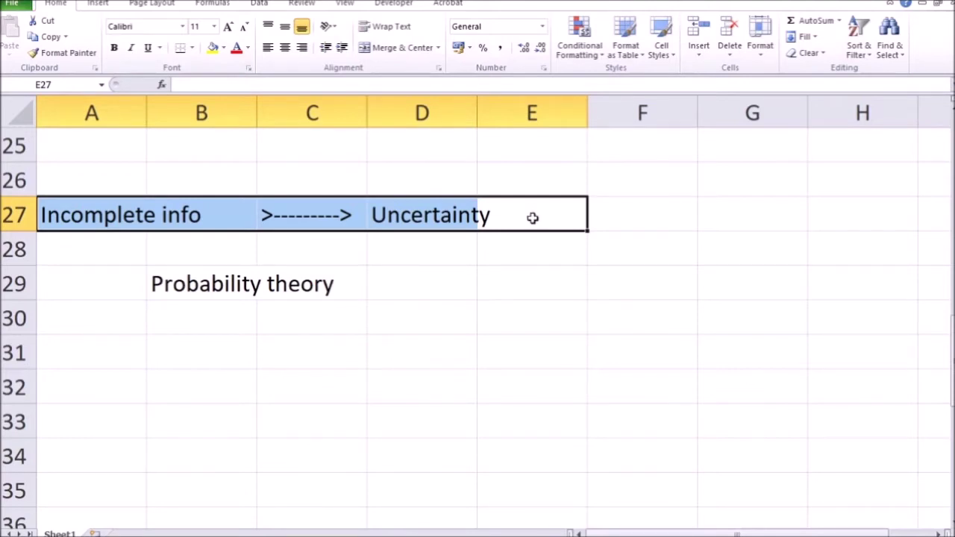
pyautogui.moveTo(216, 282); pyautogui.dragTo(322, 282)
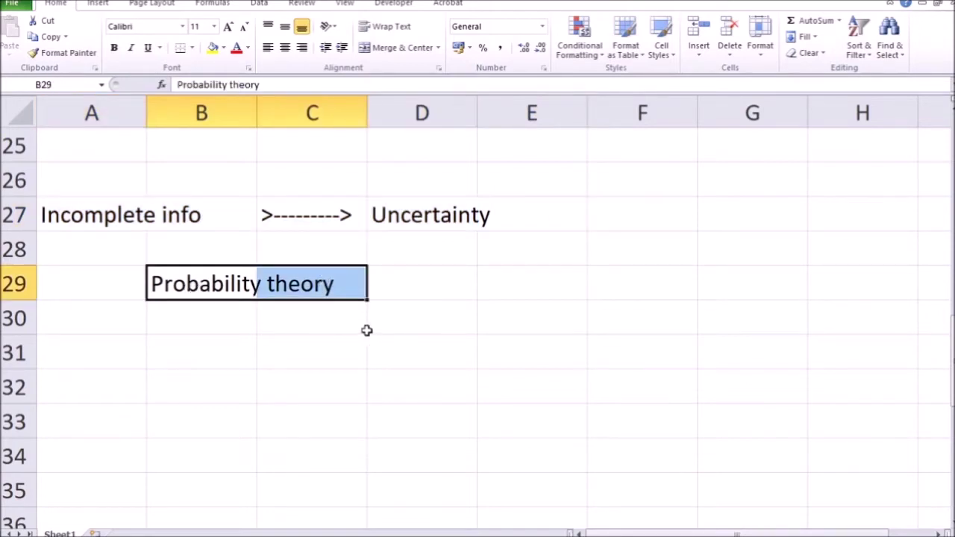
pyautogui.moveTo(219, 275); pyautogui.dragTo(284, 284)
pyautogui.moveTo(196, 273); pyautogui.dragTo(273, 283)
pyautogui.scroll(-4, 431, 314)
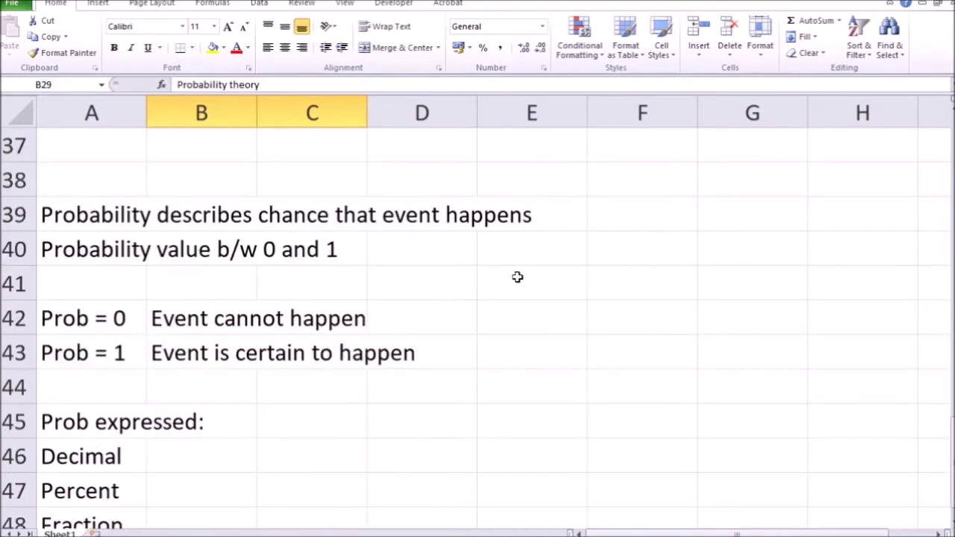
pyautogui.scroll(-2, 637, 343)
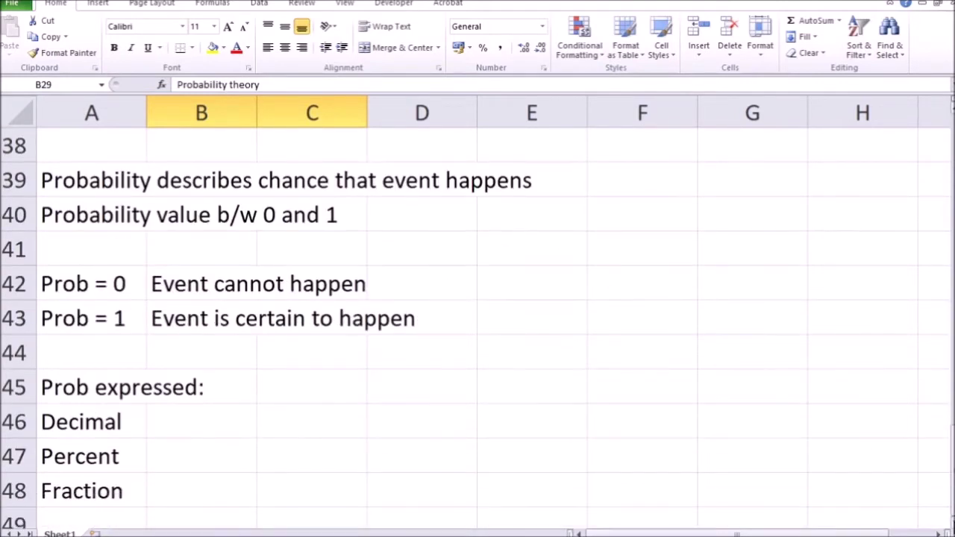
pyautogui.moveTo(82, 148); pyautogui.dragTo(543, 141)
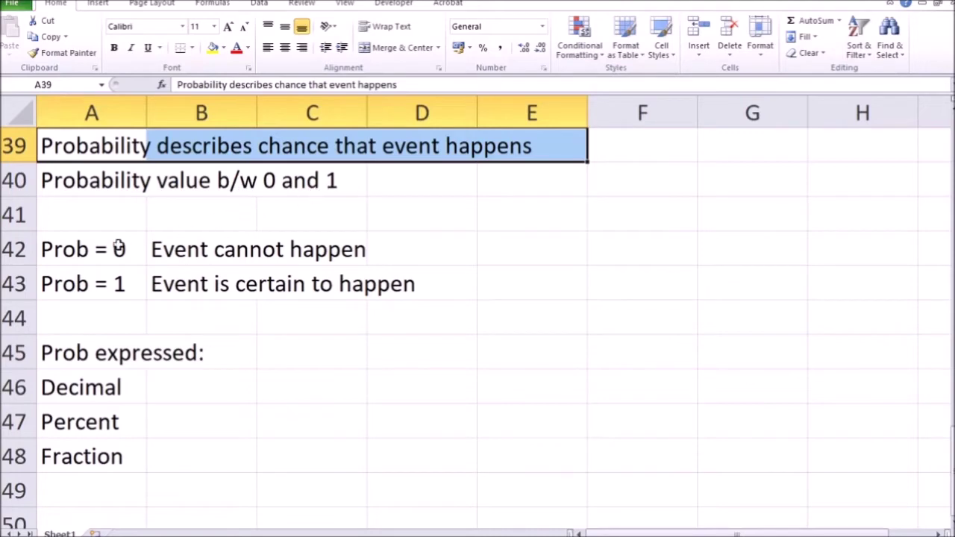
pyautogui.click(91, 256)
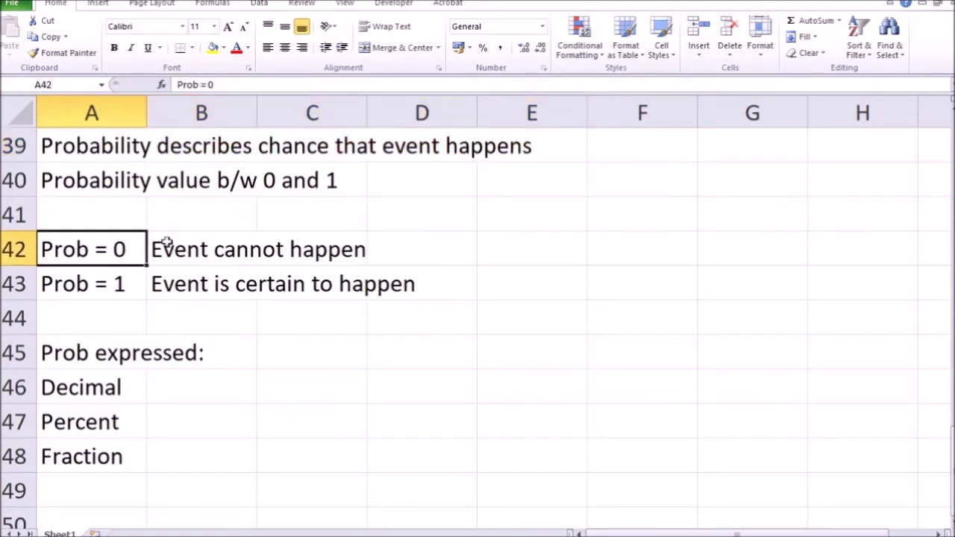
pyautogui.moveTo(107, 254); pyautogui.dragTo(349, 250)
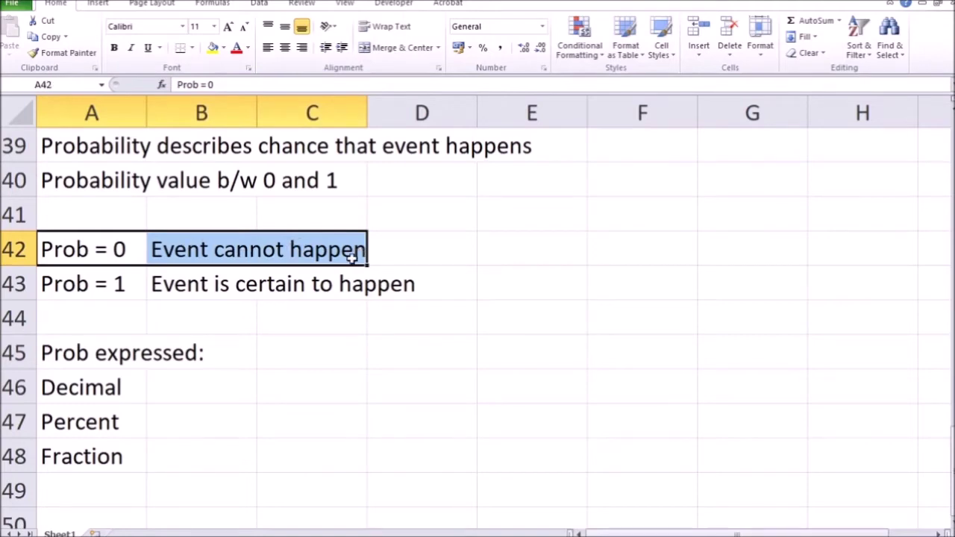
pyautogui.click(97, 287)
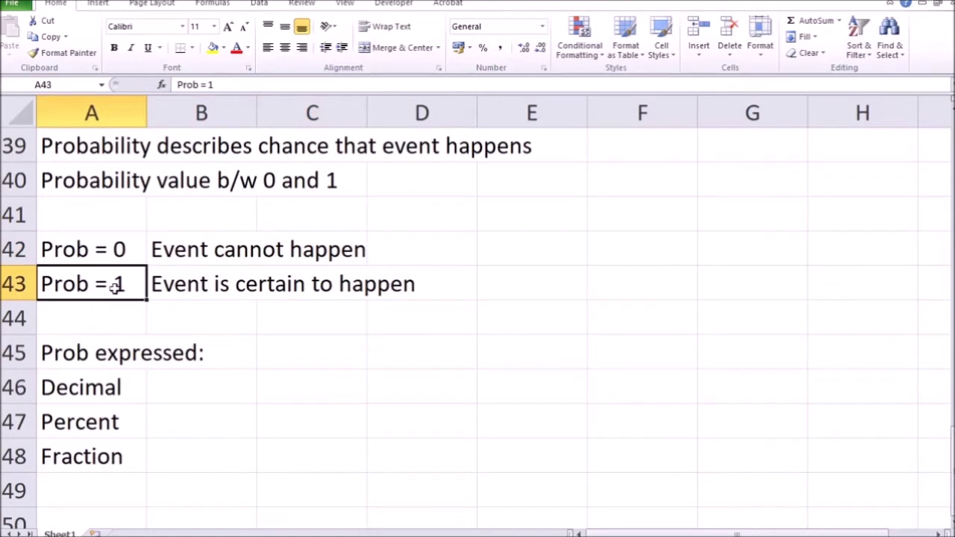
pyautogui.moveTo(192, 288); pyautogui.dragTo(403, 285)
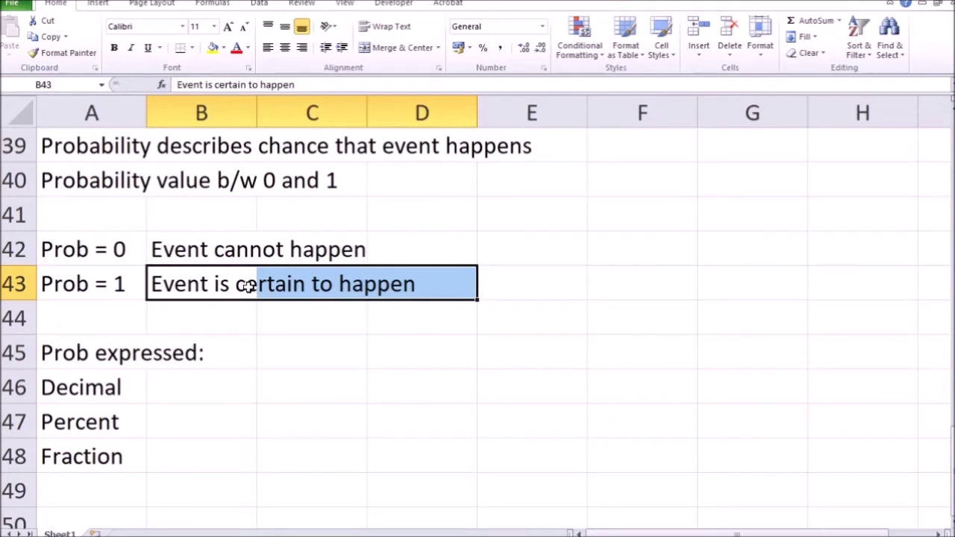
pyautogui.scroll(3, 267, 282)
pyautogui.scroll(2, 330, 277)
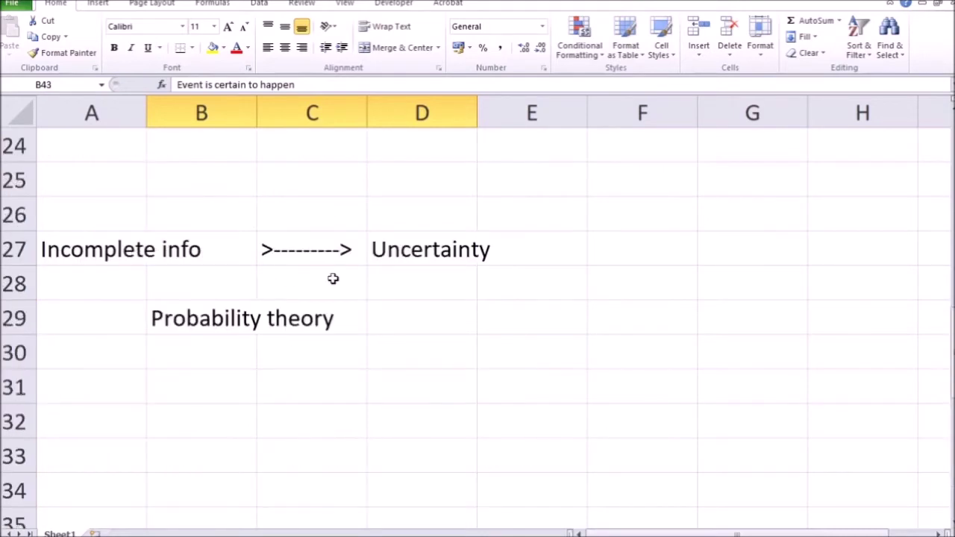
pyautogui.click(390, 251)
pyautogui.scroll(-1, 311, 301)
pyautogui.scroll(-4, 311, 301)
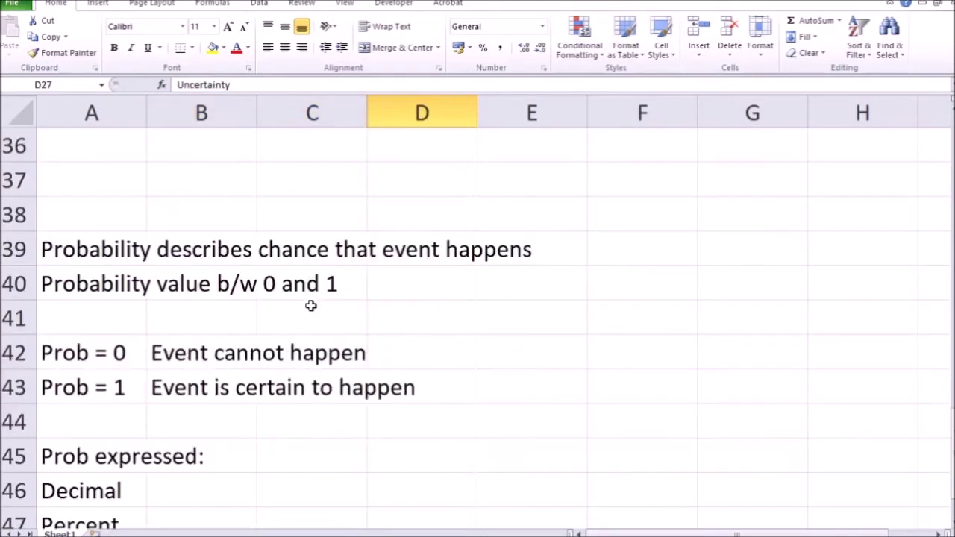
pyautogui.moveTo(93, 252); pyautogui.dragTo(102, 279)
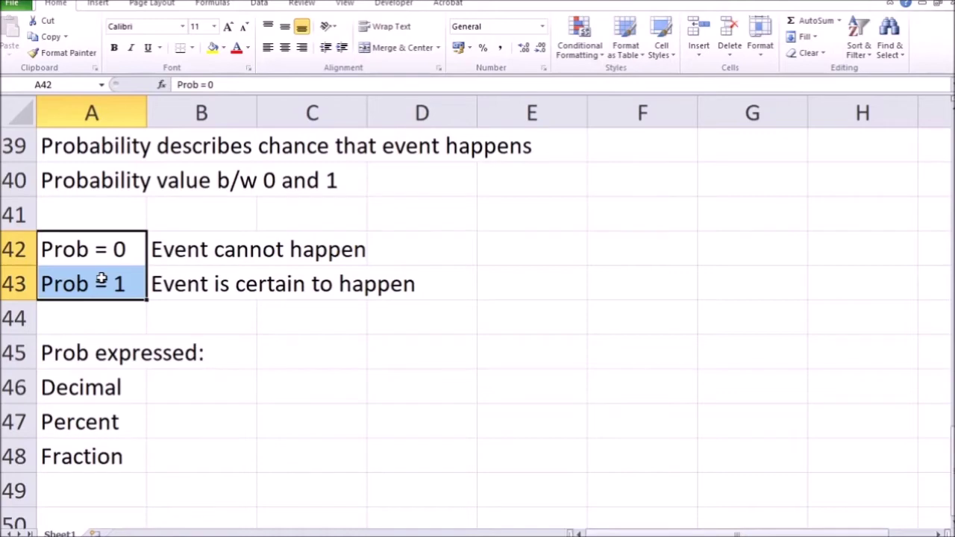
pyautogui.moveTo(106, 252); pyautogui.dragTo(121, 282)
pyautogui.moveTo(117, 249); pyautogui.dragTo(118, 283)
pyautogui.moveTo(122, 355); pyautogui.dragTo(135, 456)
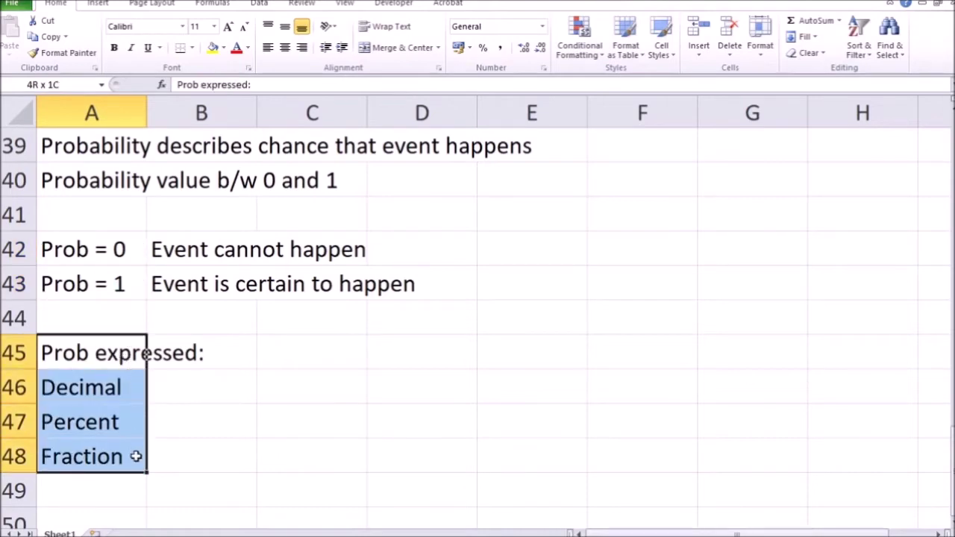
pyautogui.click(216, 394)
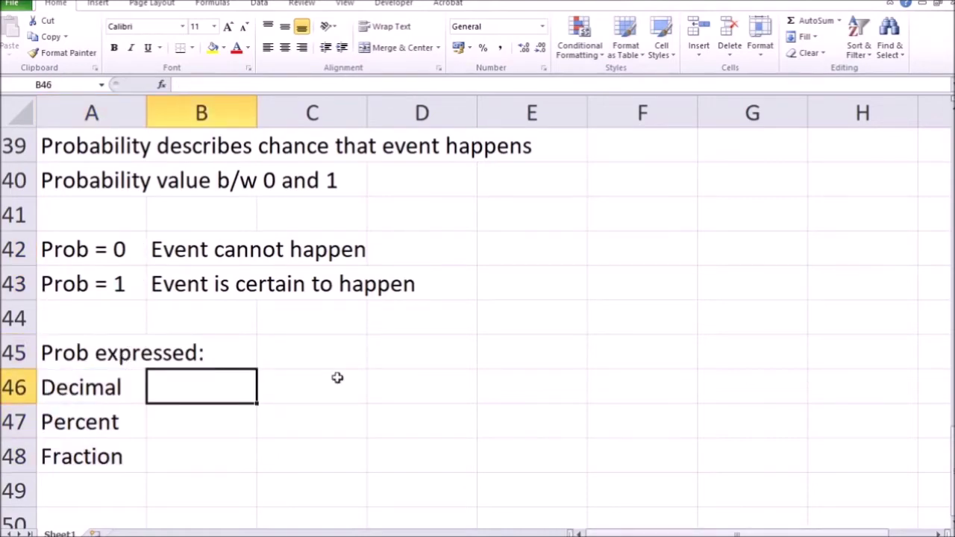
# Fill column B with 0.5, 50% and 1/2, then start column C with 0.73.
pyautogui.write('0.5')
pyautogui.press('Return')
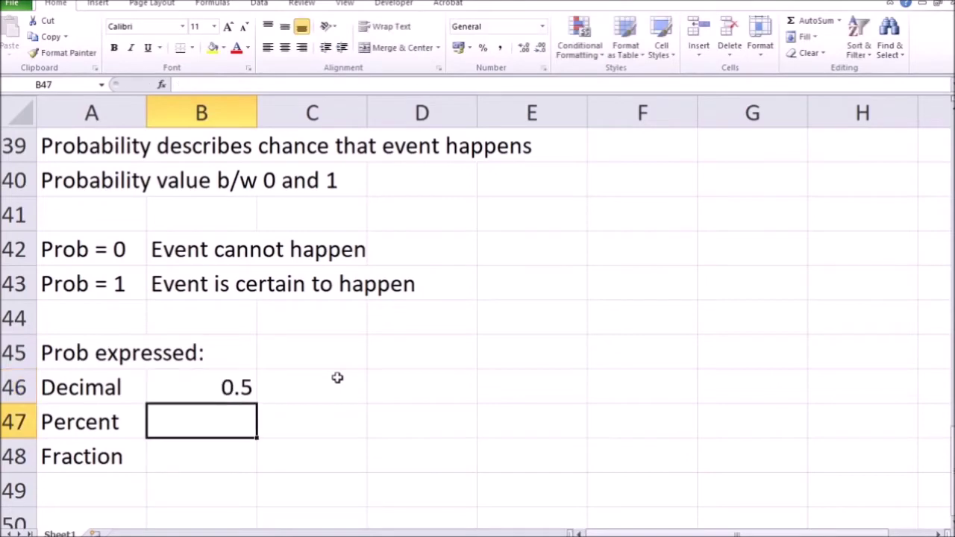
pyautogui.write('5')
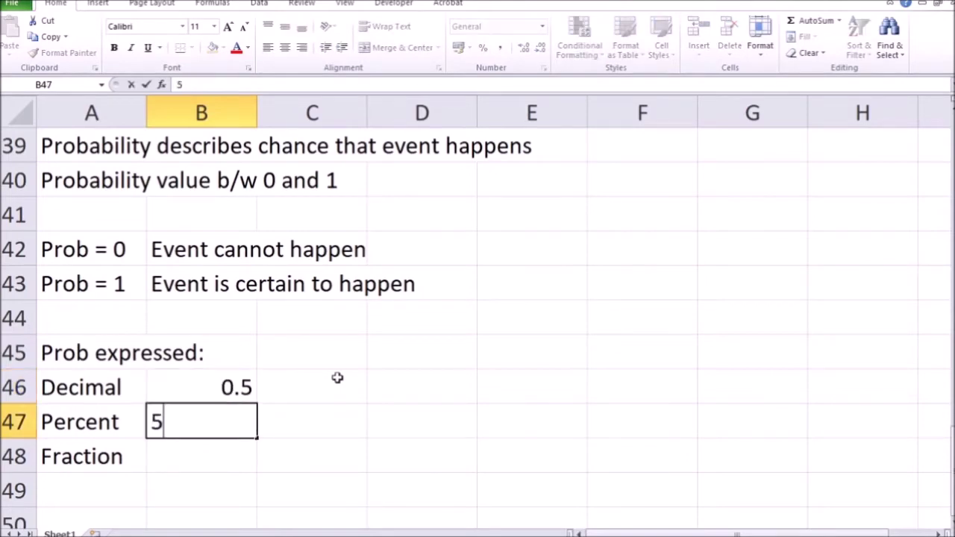
pyautogui.write('0%')
pyautogui.press('Return')
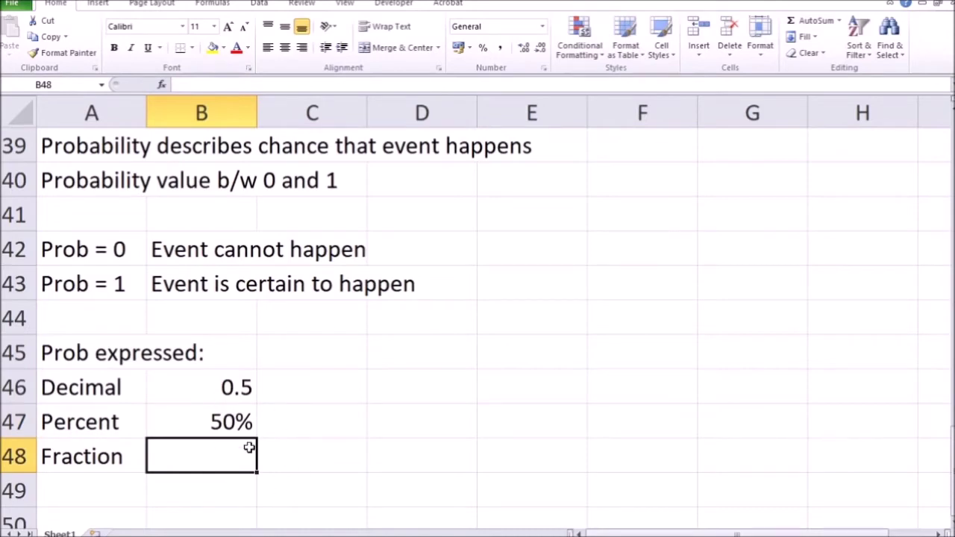
pyautogui.write('1/2')
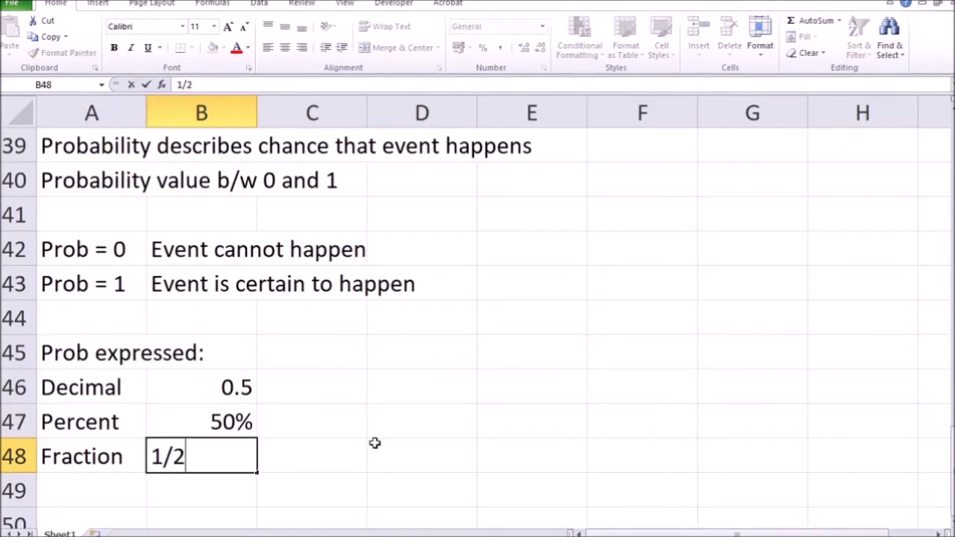
pyautogui.press('Tab')
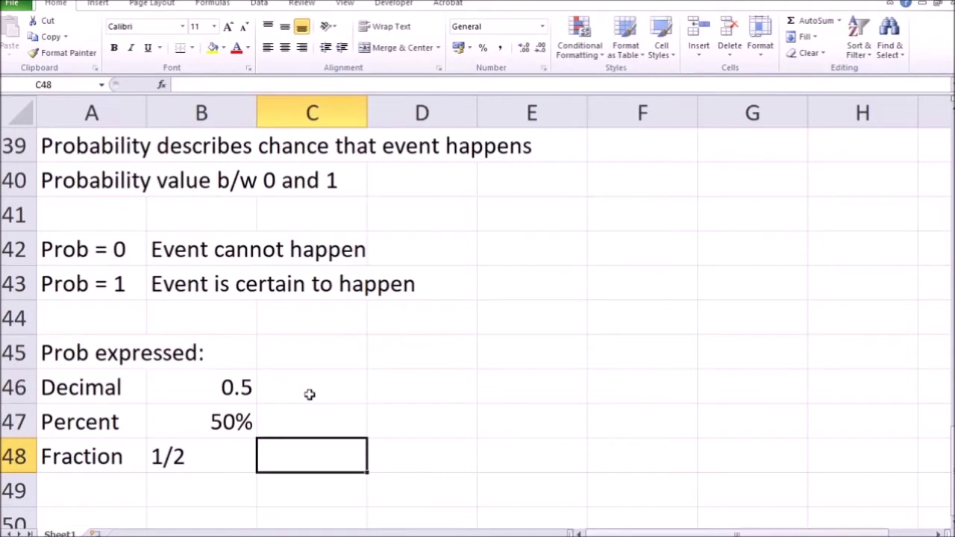
pyautogui.click(311, 391)
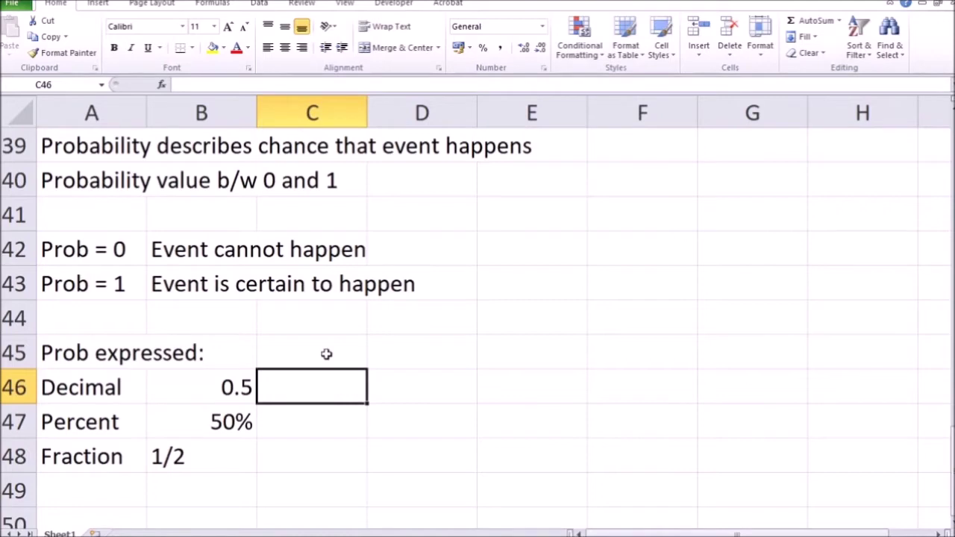
pyautogui.write('0.73')
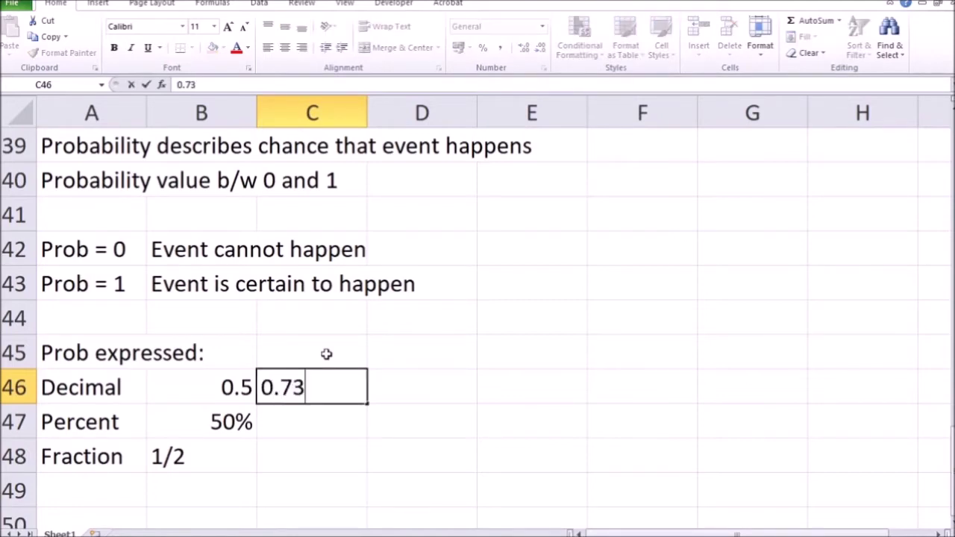
# Complete the column C example with 0.73, 73% and 73/100.
pyautogui.press('Return')
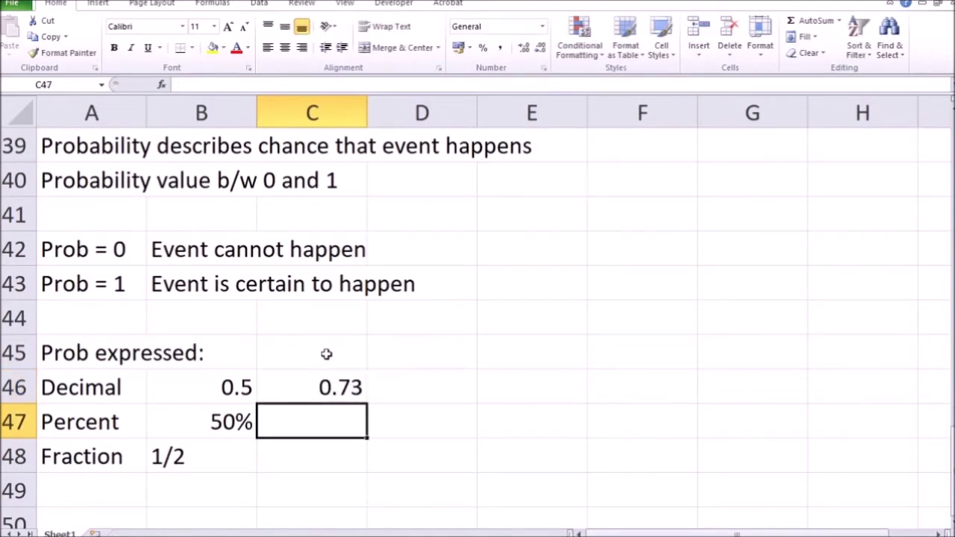
pyautogui.click(314, 387)
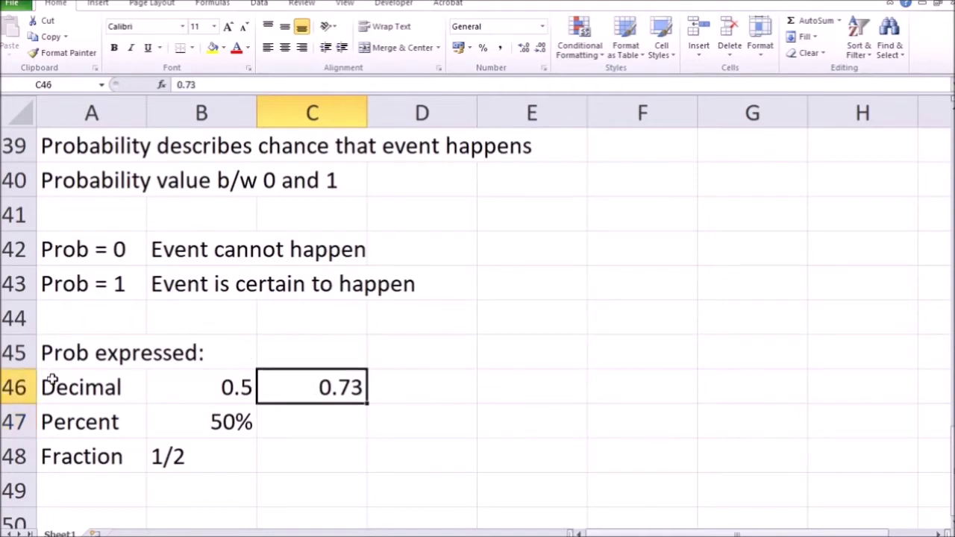
pyautogui.click(294, 419)
pyautogui.write('73')
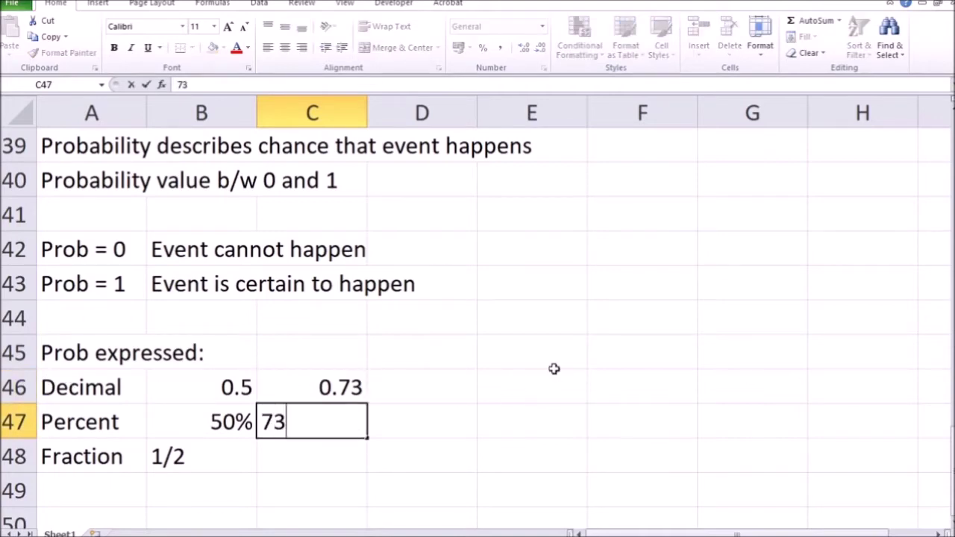
pyautogui.write('%')
pyautogui.press('Return')
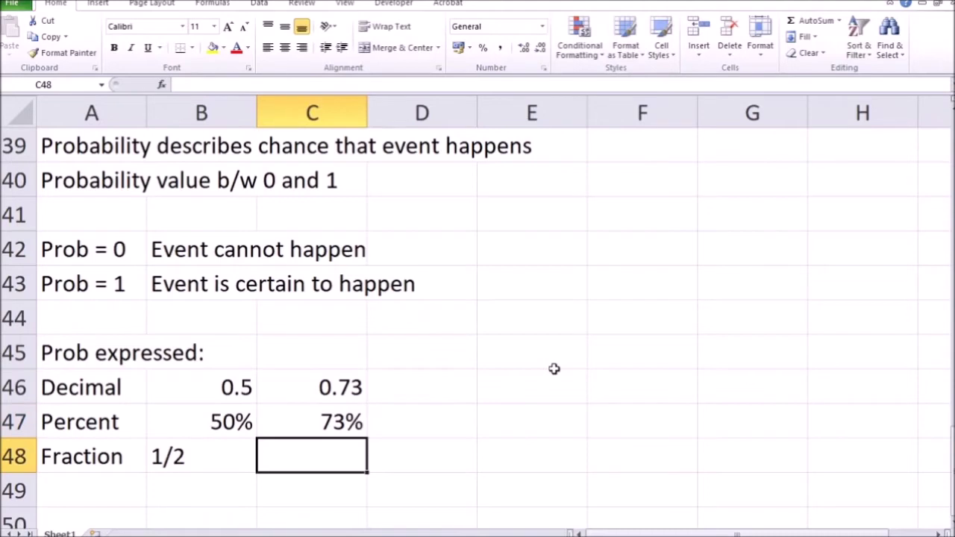
pyautogui.write('73/100')
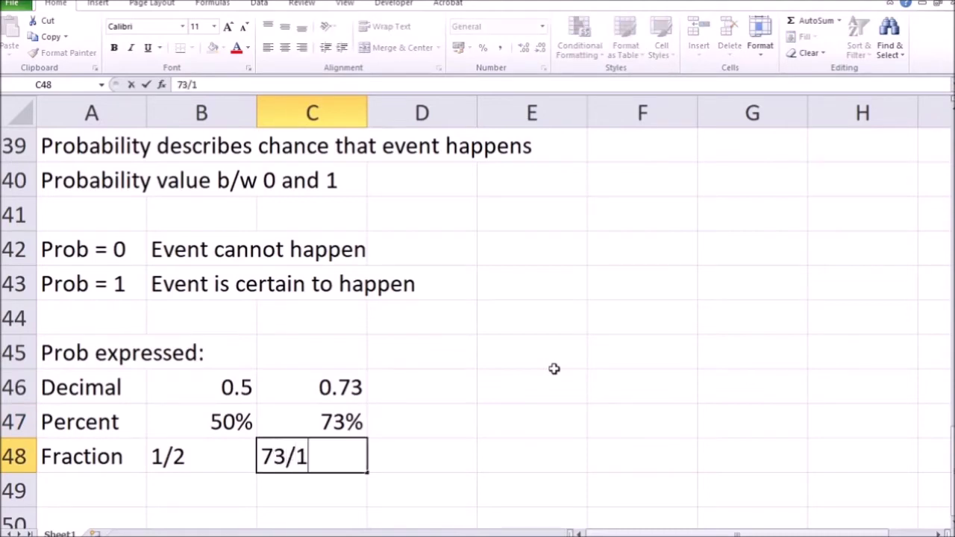
pyautogui.press('Return')
pyautogui.scroll(-1, 554, 368)
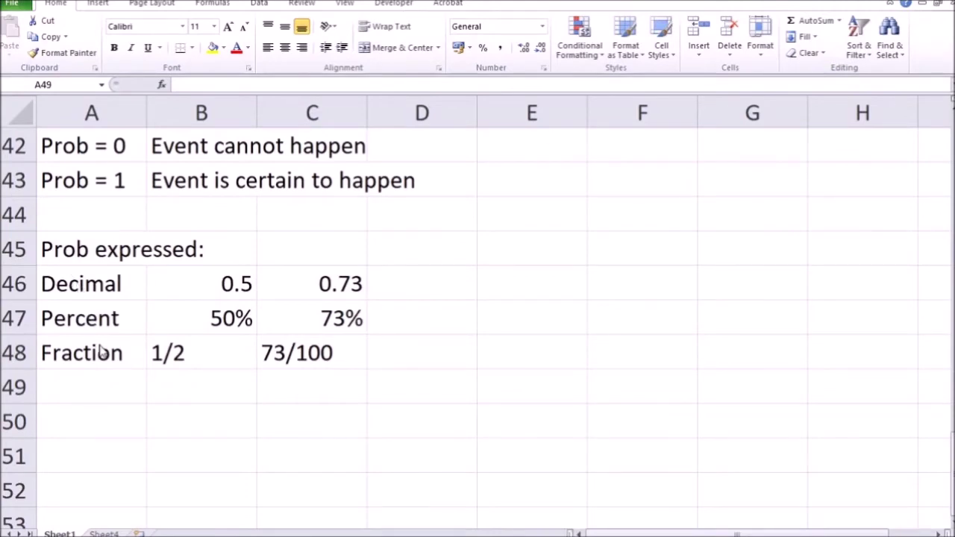
pyautogui.click(111, 391)
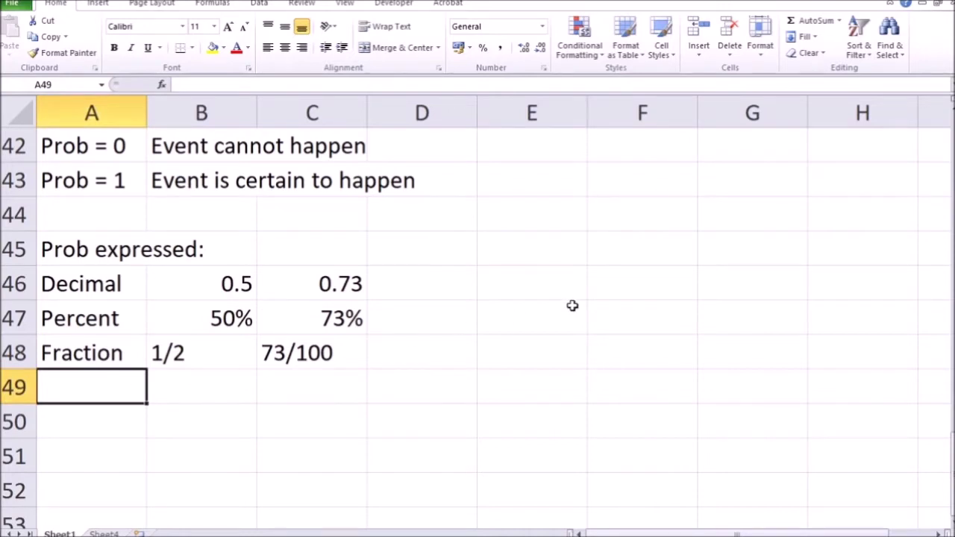
# Add an Odds label in row 49 with the example 'two to five' beside it.
pyautogui.write('Odss')
pyautogui.press('BackSpace')
pyautogui.press('BackSpace')
pyautogui.write('ds')
pyautogui.click(548, 312)
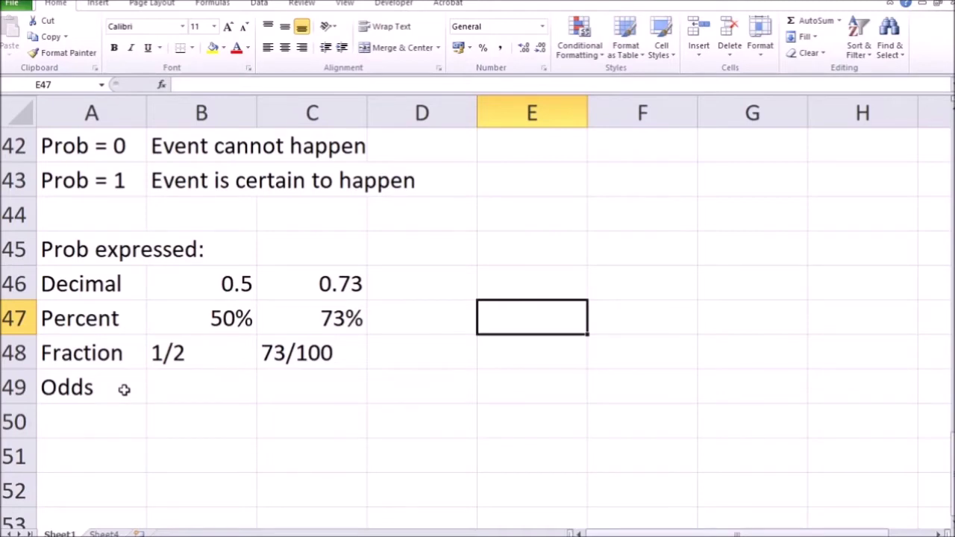
pyautogui.click(179, 387)
pyautogui.write('two to five')
pyautogui.press('Return')
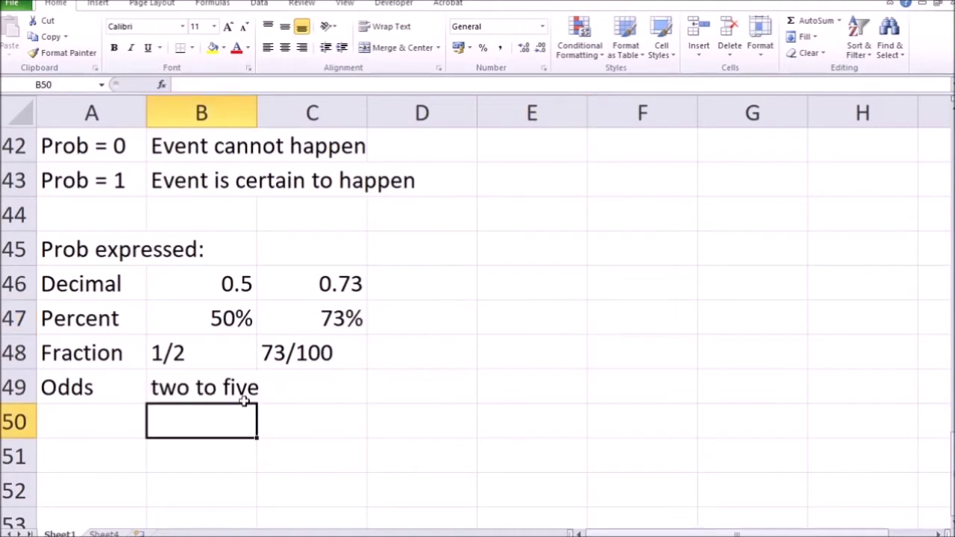
# Type the label 'Prob =' in D49 next to the odds example.
pyautogui.click(200, 390)
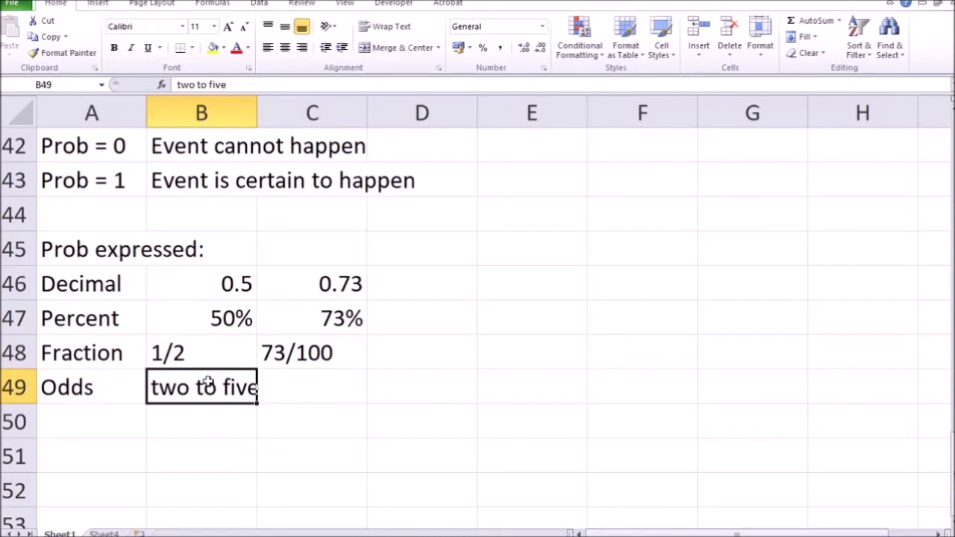
pyautogui.press('Right')
pyautogui.press('Right')
pyautogui.write('Prob =')
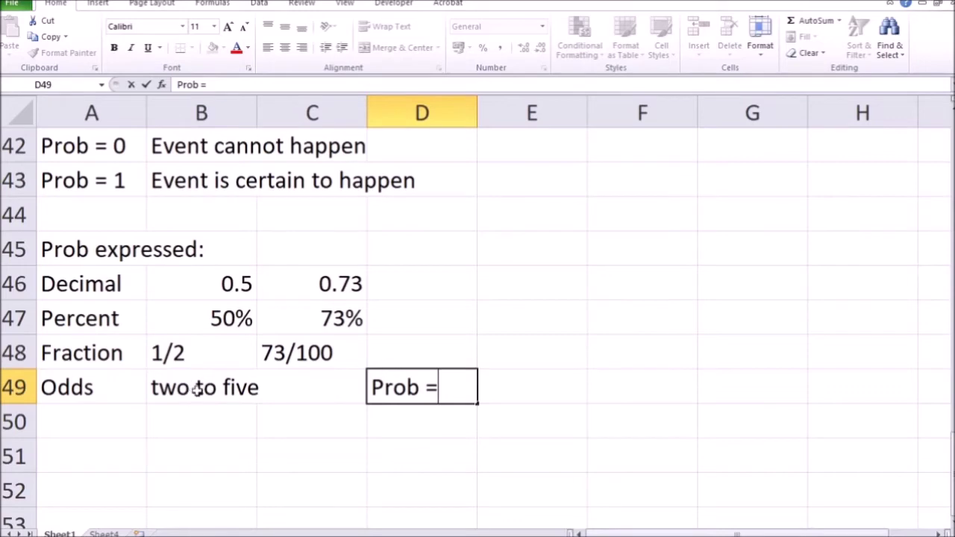
pyautogui.press('Return')
# Enter the odds-to-probability formula x/(x+y) in E49, then move to Sheet4.
pyautogui.click(525, 387)
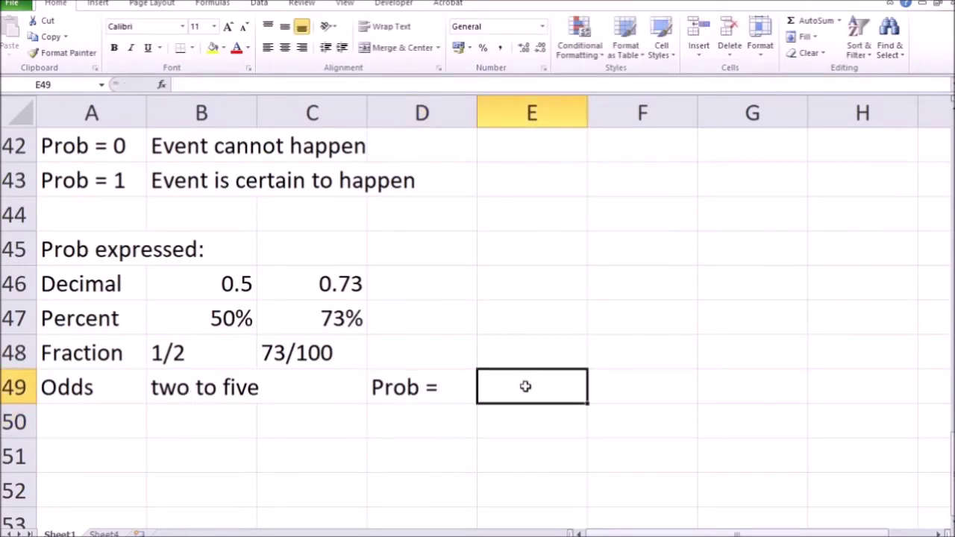
pyautogui.write('x/')
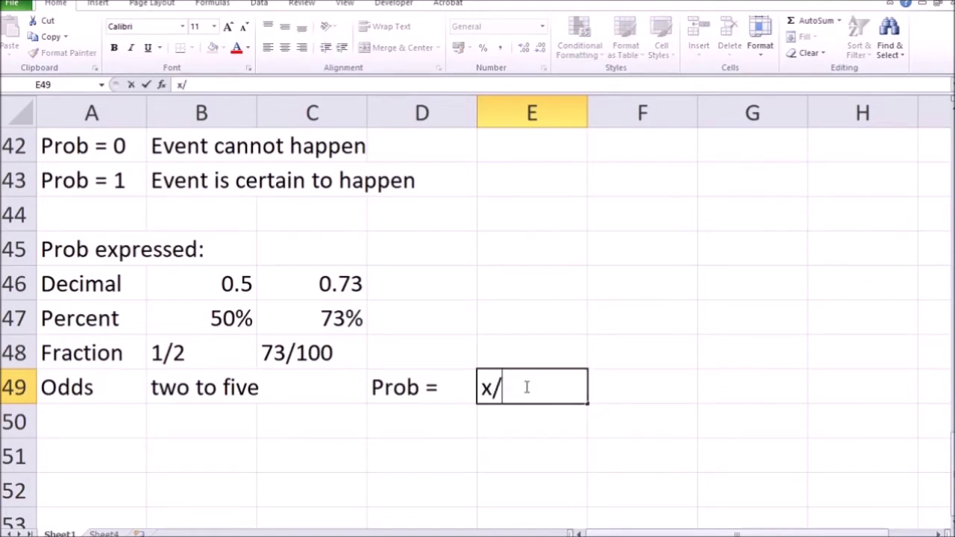
pyautogui.write('(x+y)')
pyautogui.press('Return')
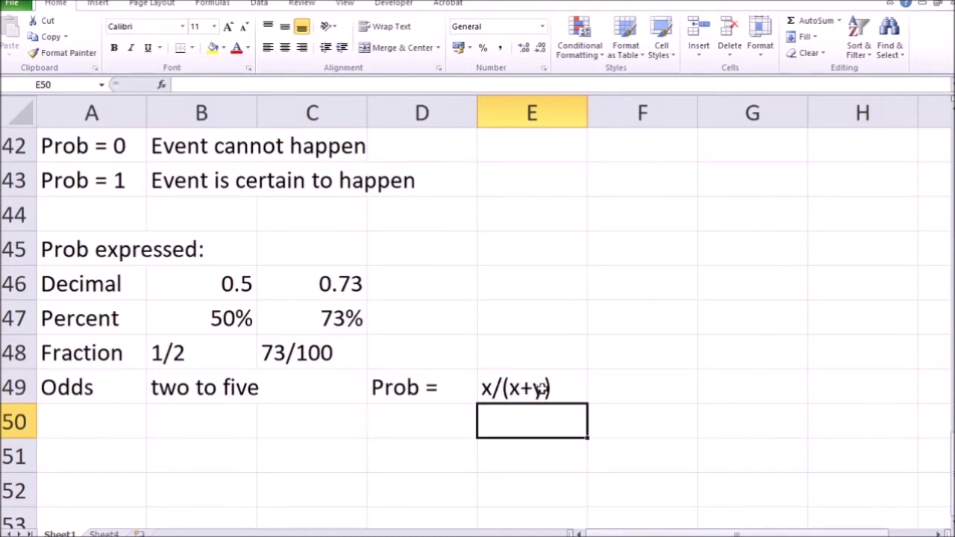
pyautogui.hotkey('ctrl', 'pagedown')
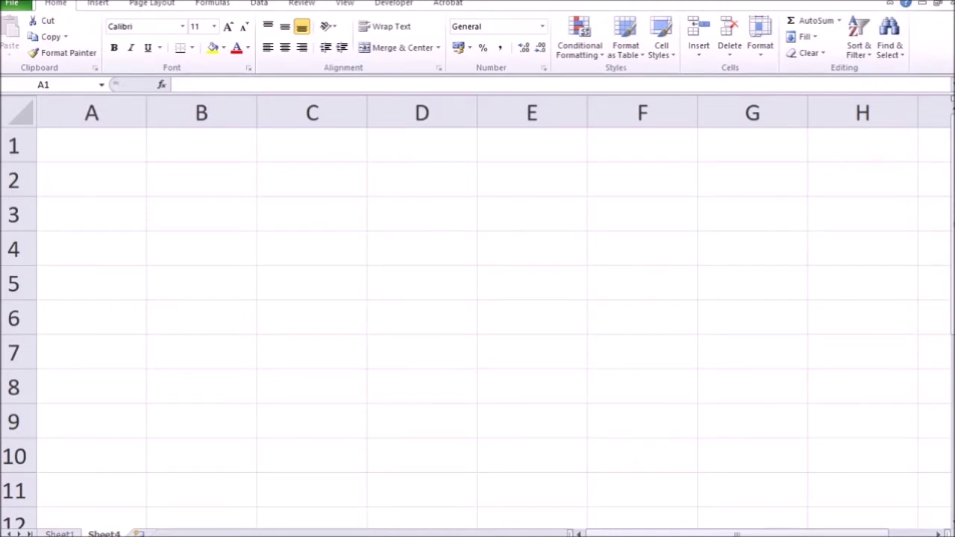
# Define Experiment in A1 as 'process leading to one of several possible results'.
pyautogui.click(138, 157)
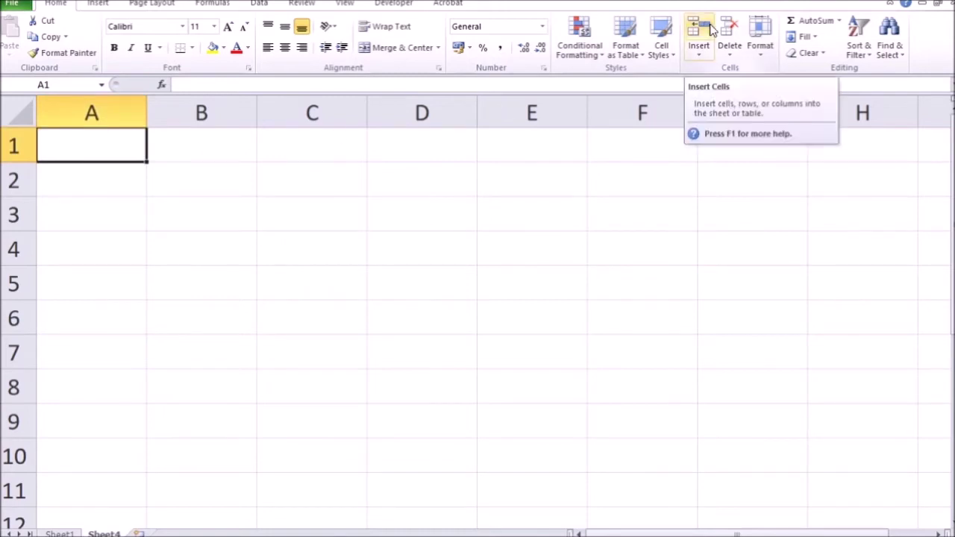
pyautogui.write('Experi')
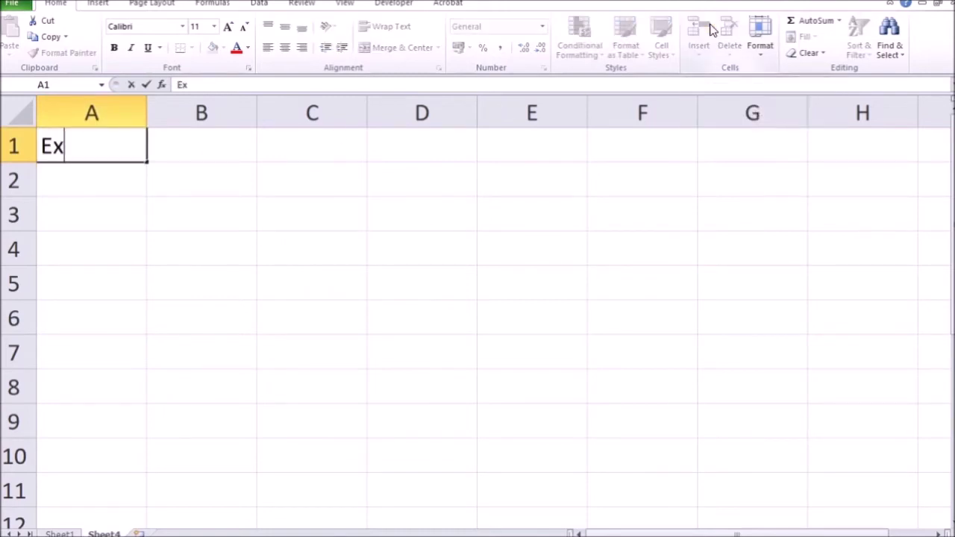
pyautogui.write('ment -')
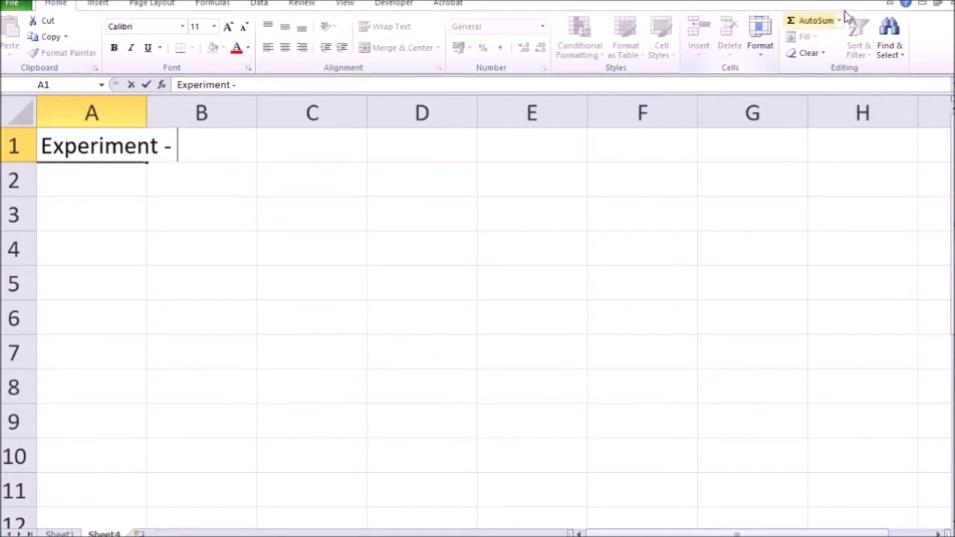
pyautogui.write('process leading to one of several possible results')
pyautogui.press('Return')
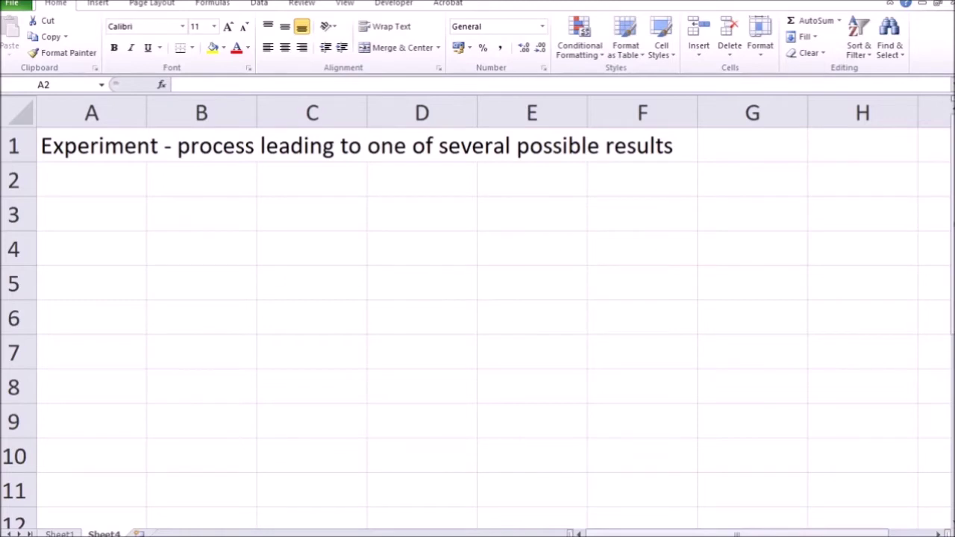
# Define Outcome in A3 as 'particular result of experiment', then view the dice images.
pyautogui.click(107, 213)
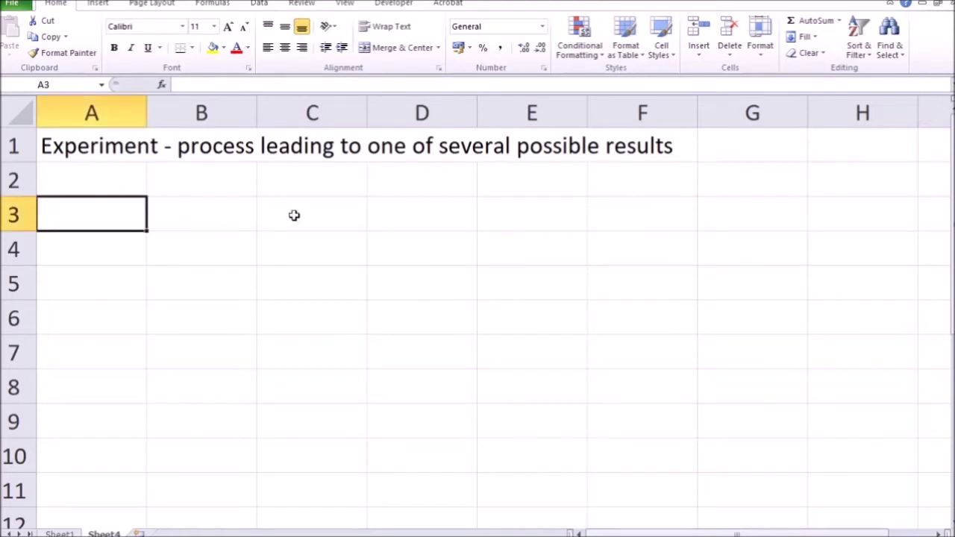
pyautogui.write('Outcome - ')
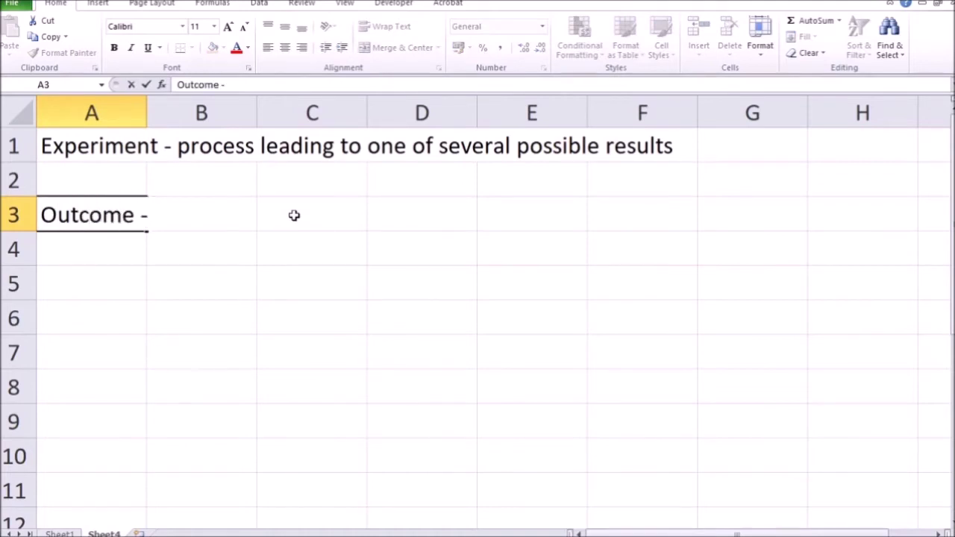
pyautogui.write('particular result of experiment')
pyautogui.press('Return')
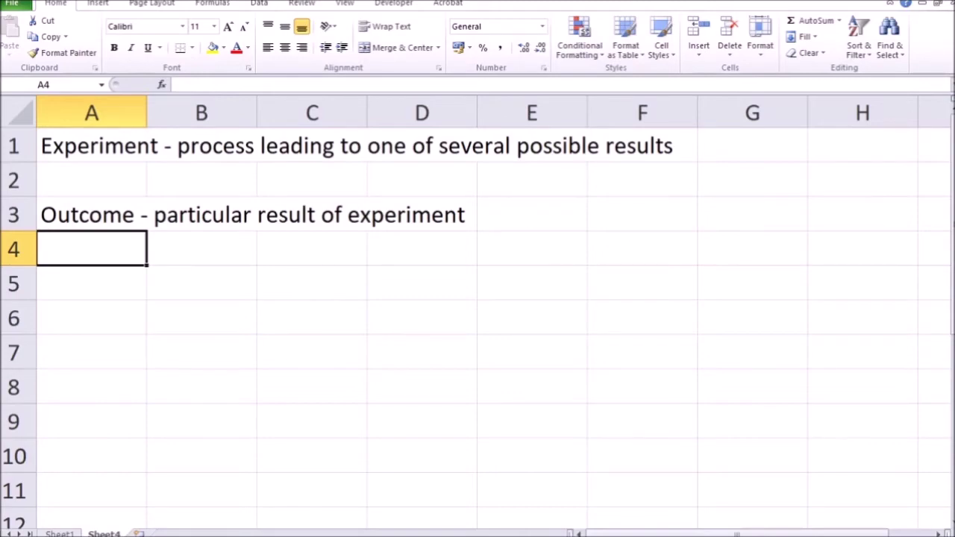
pyautogui.hotkey('alt', 'Tab')
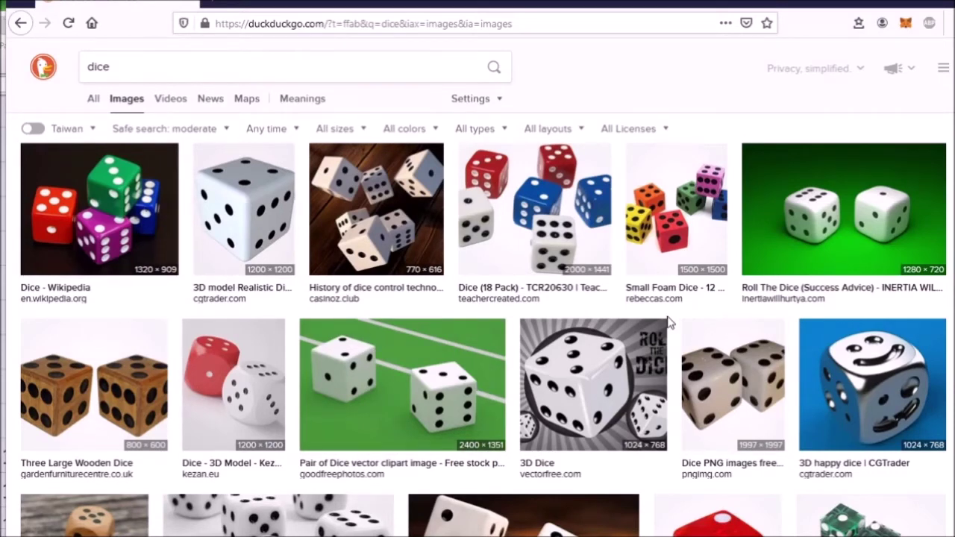
pyautogui.scroll(-5, 534, 337)
# Scroll back up the dice image results and return to Excel's Sheet4.
pyautogui.scroll(5, 534, 338)
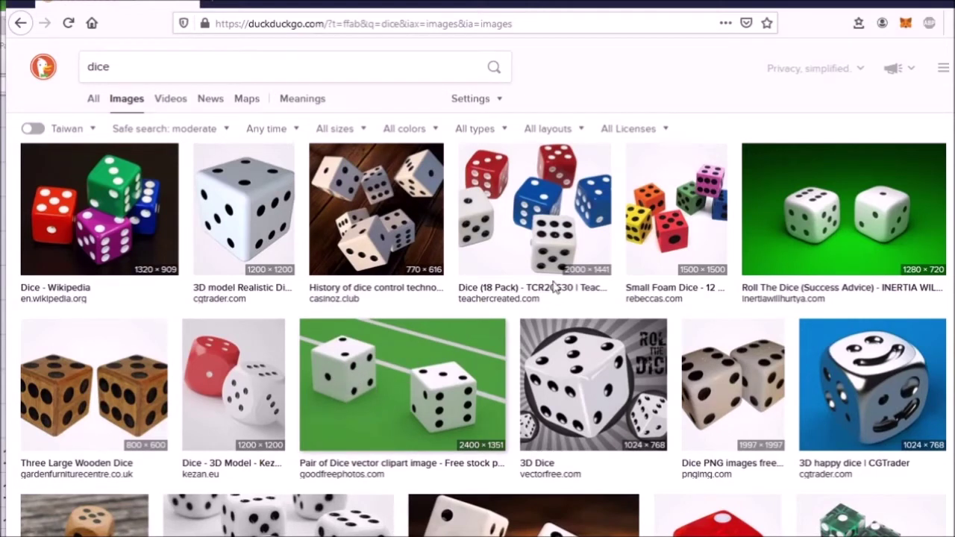
pyautogui.click(884, 3)
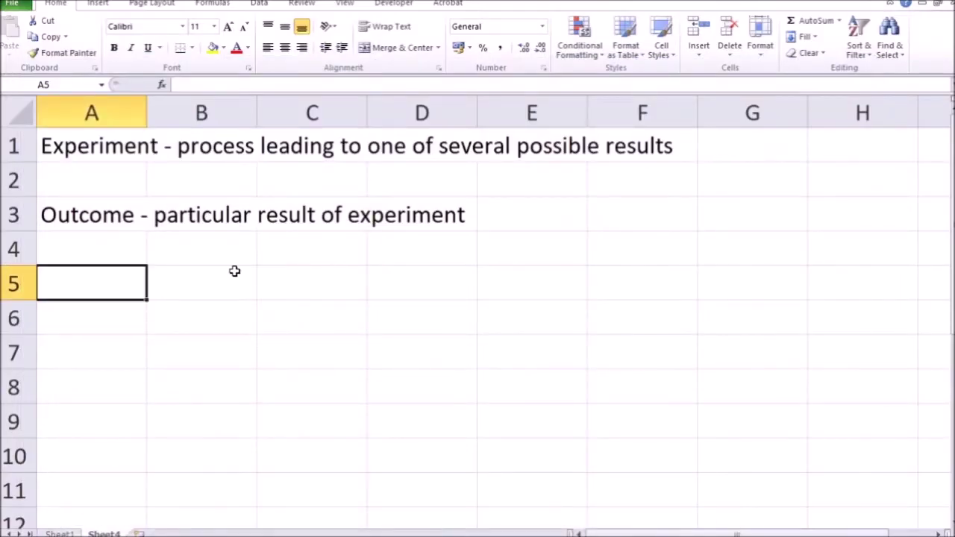
# Define Event in A5 as 'collection of one or more experiments' and highlight the Outcome and Event rows.
pyautogui.write('Event - collection of one or more experiments')
pyautogui.press('Return')
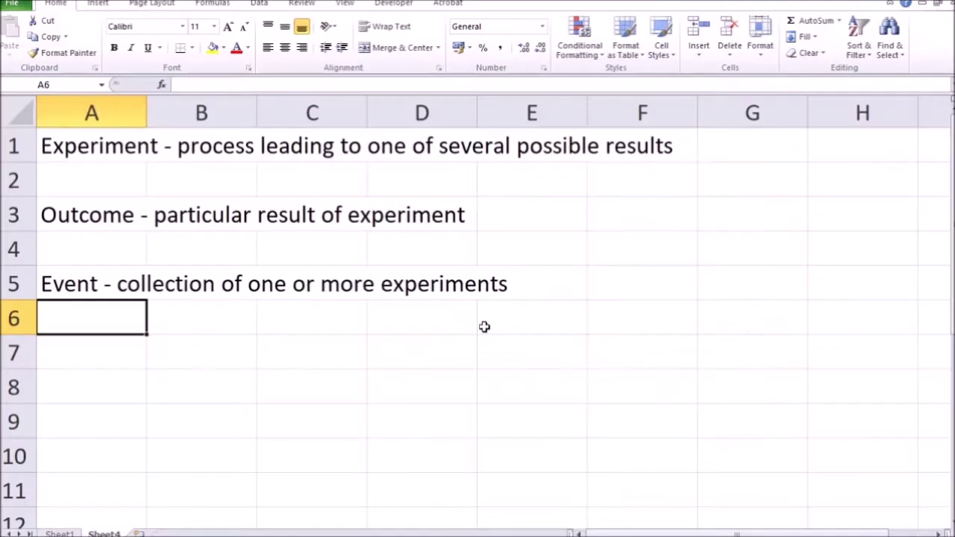
pyautogui.moveTo(97, 216); pyautogui.dragTo(484, 206)
pyautogui.moveTo(86, 289); pyautogui.dragTo(541, 280)
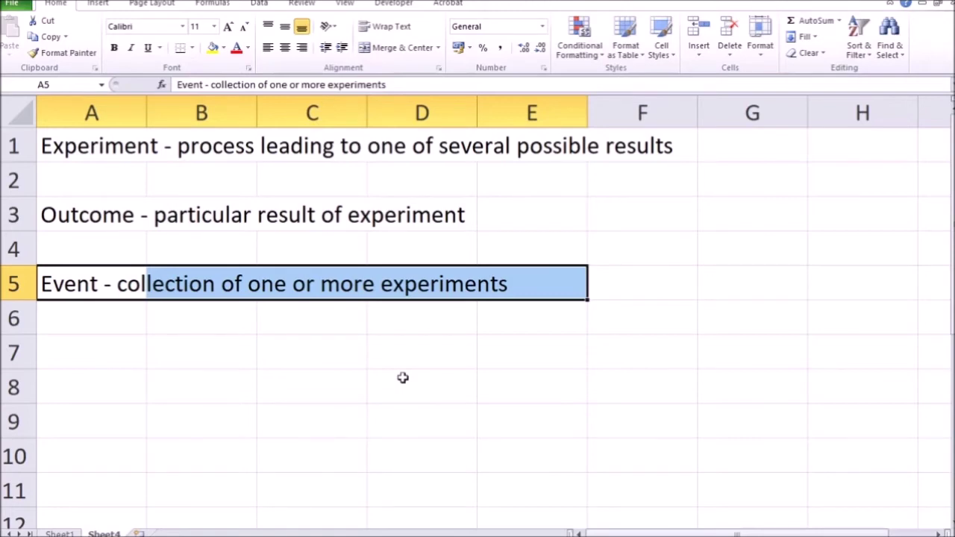
pyautogui.moveTo(111, 214); pyautogui.dragTo(460, 222)
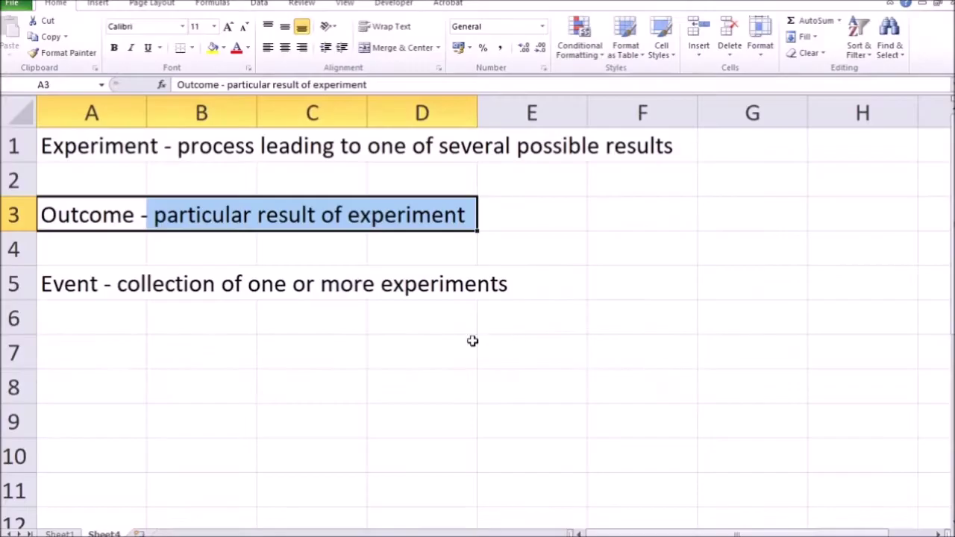
pyautogui.click(112, 147)
pyautogui.moveTo(112, 147); pyautogui.dragTo(634, 140)
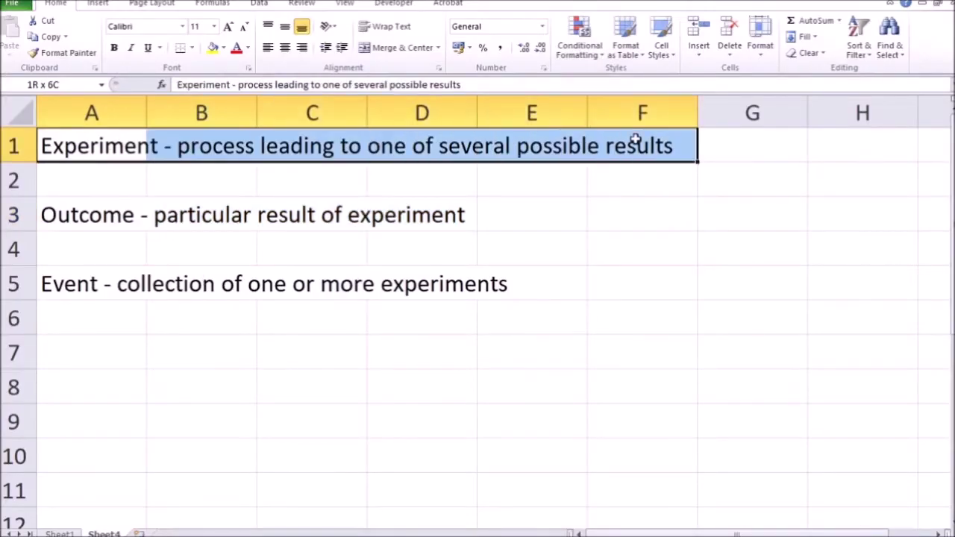
pyautogui.moveTo(92, 282); pyautogui.dragTo(512, 284)
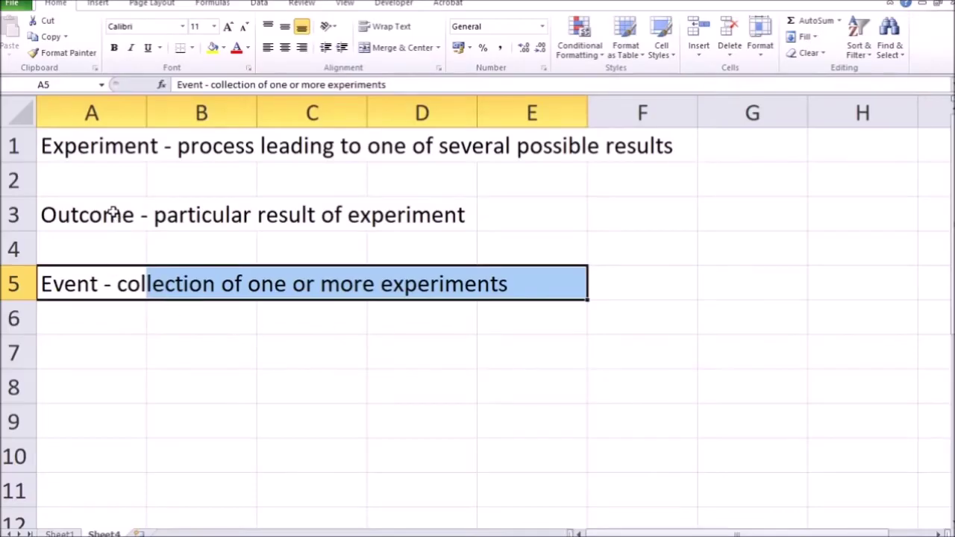
pyautogui.moveTo(107, 216); pyautogui.dragTo(107, 277)
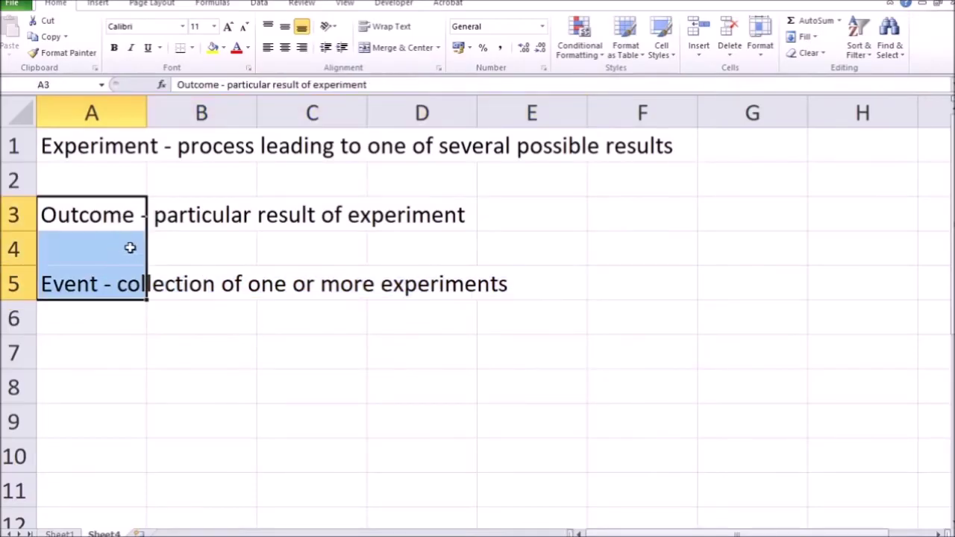
pyautogui.click(117, 213)
pyautogui.click(106, 291)
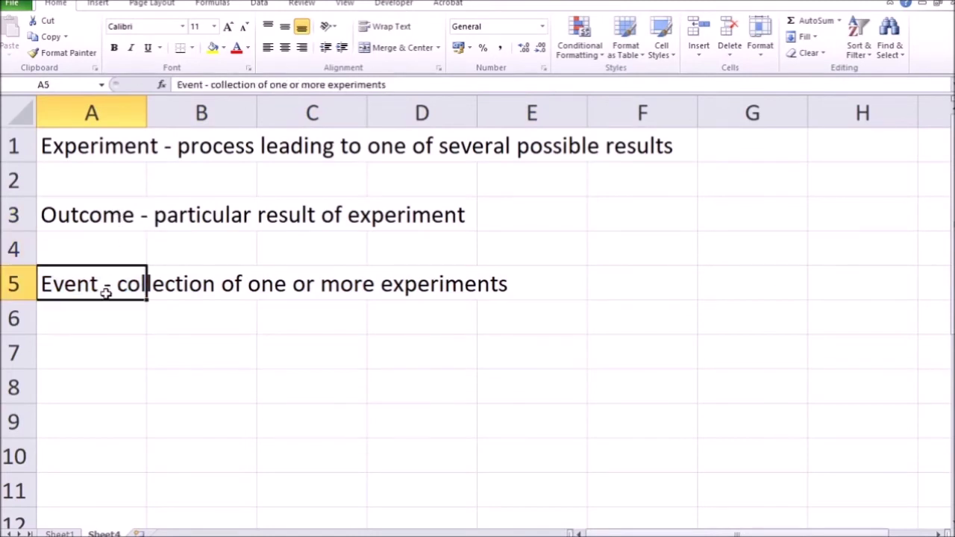
pyautogui.click(111, 217)
pyautogui.click(106, 277)
pyautogui.click(119, 221)
pyautogui.click(116, 284)
pyautogui.click(124, 203)
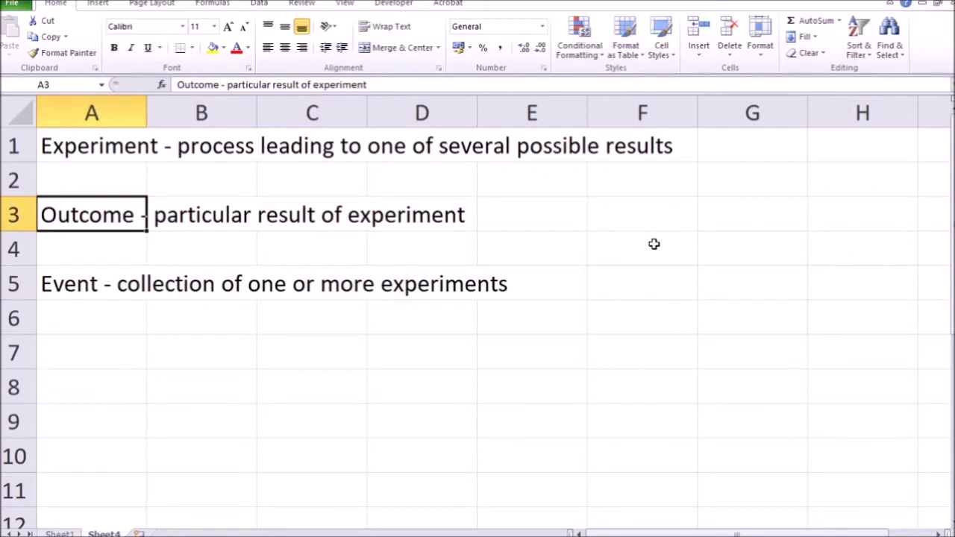
pyautogui.moveTo(94, 153); pyautogui.dragTo(645, 146)
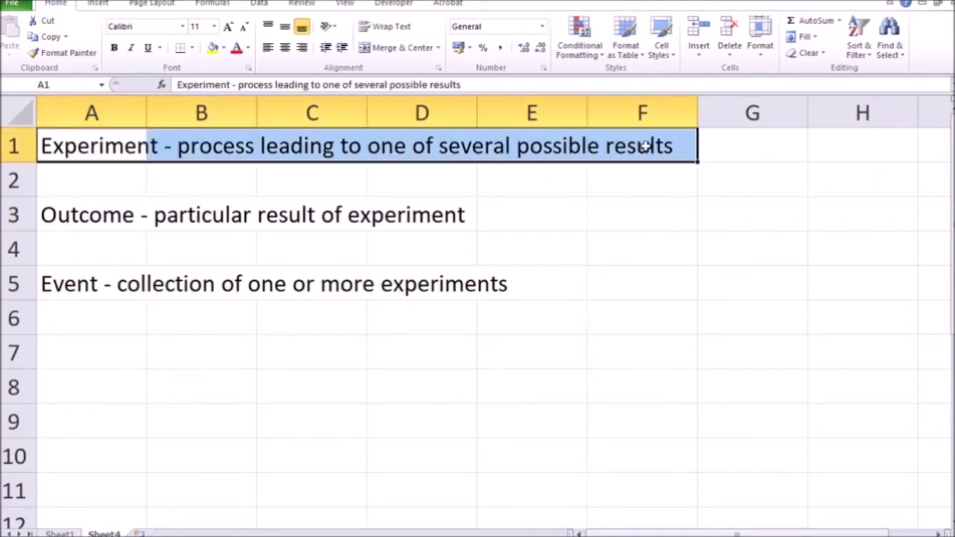
pyautogui.moveTo(138, 217); pyautogui.dragTo(426, 217)
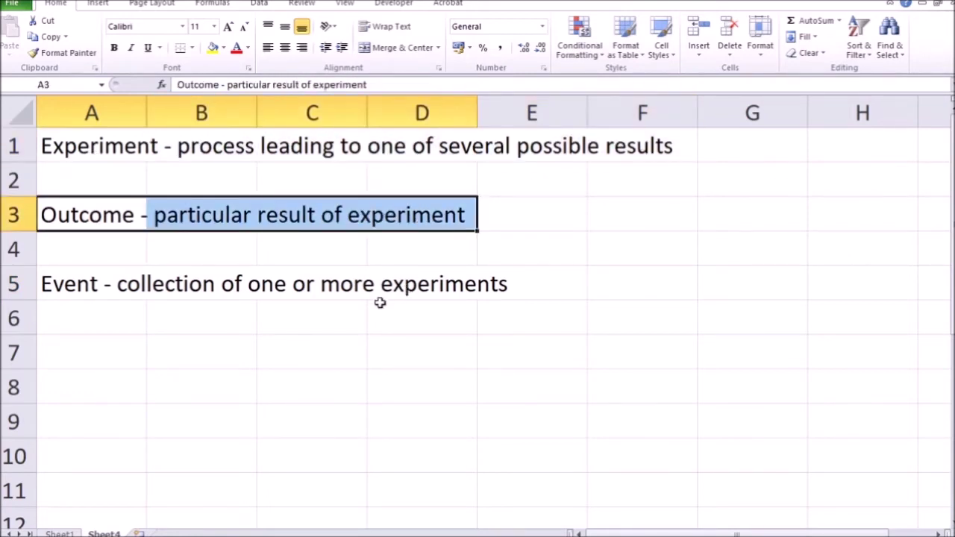
pyautogui.moveTo(84, 297); pyautogui.dragTo(505, 281)
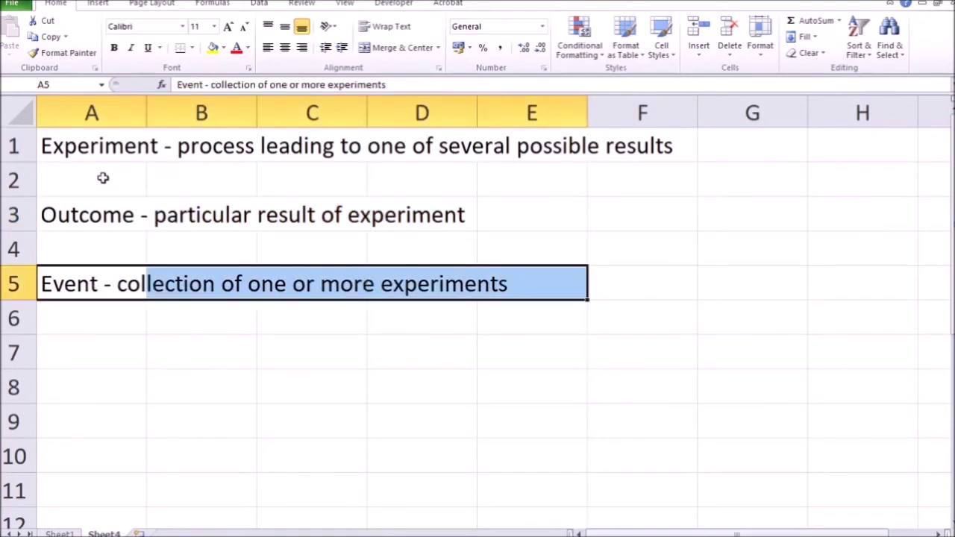